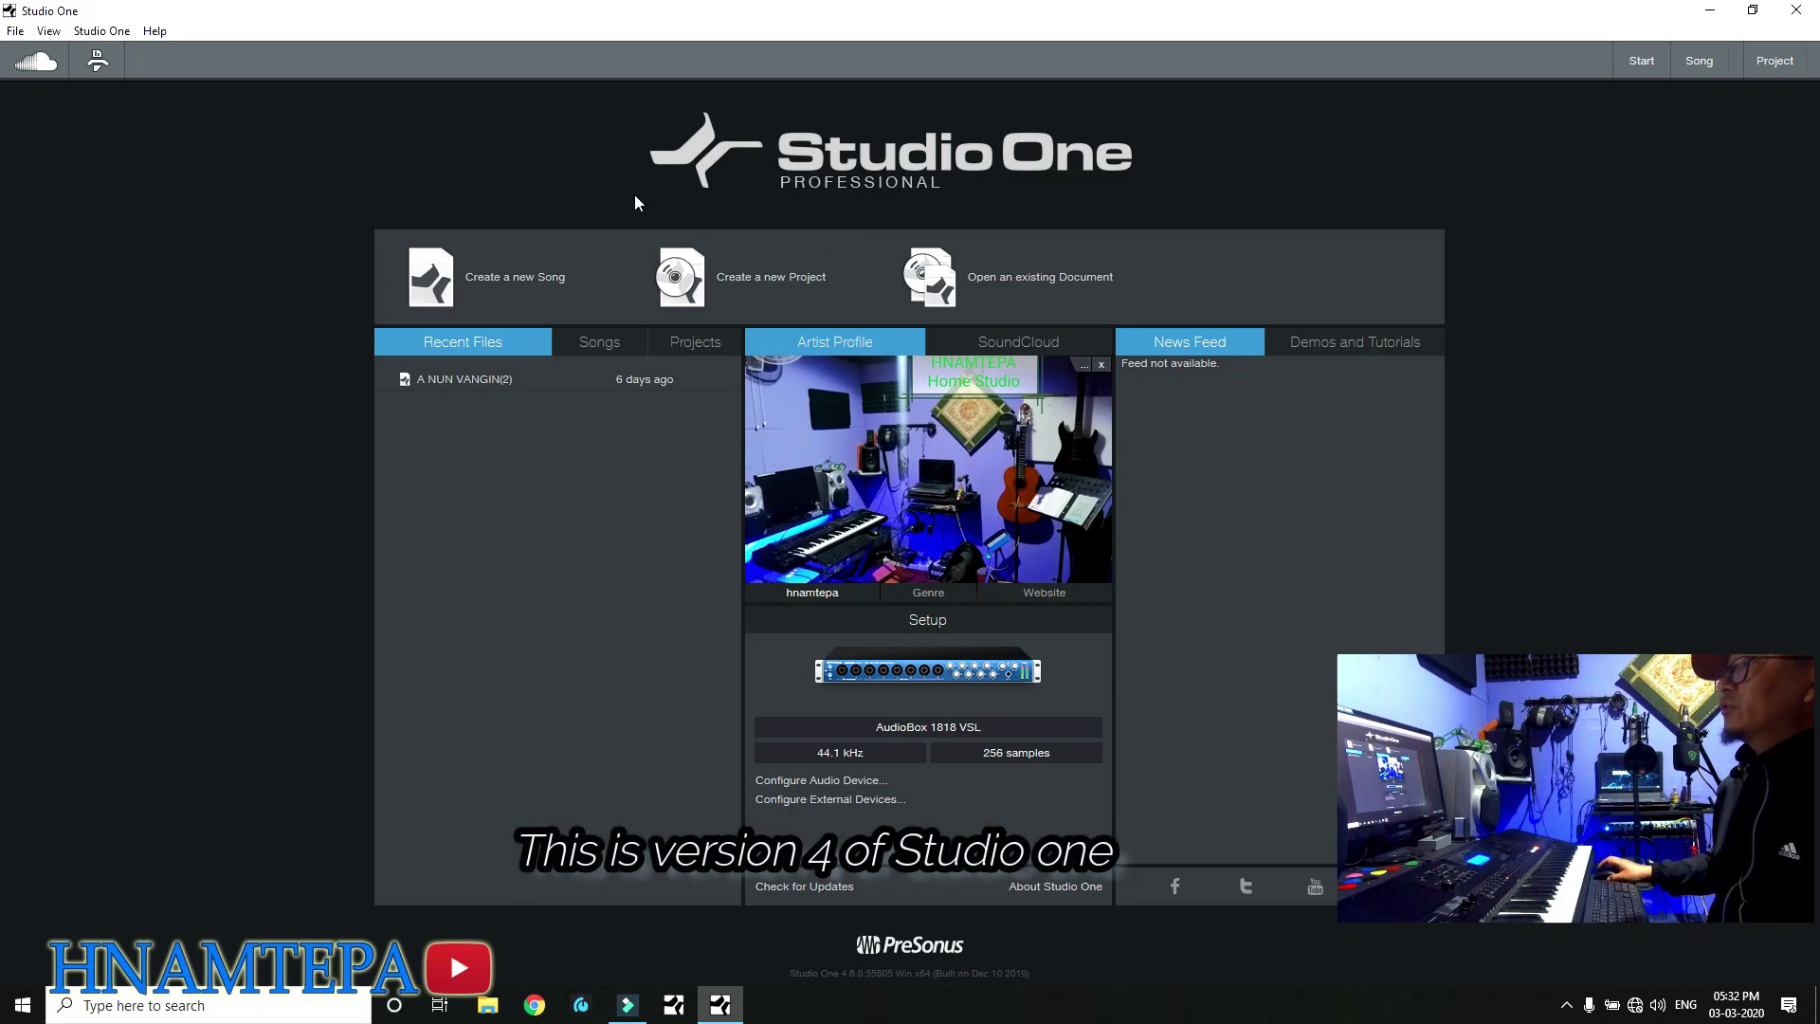
Create an empty song and add a Korg TRITON instrument track from the Instruments browser
{"action": "left_click", "coordinate": [542, 284]}
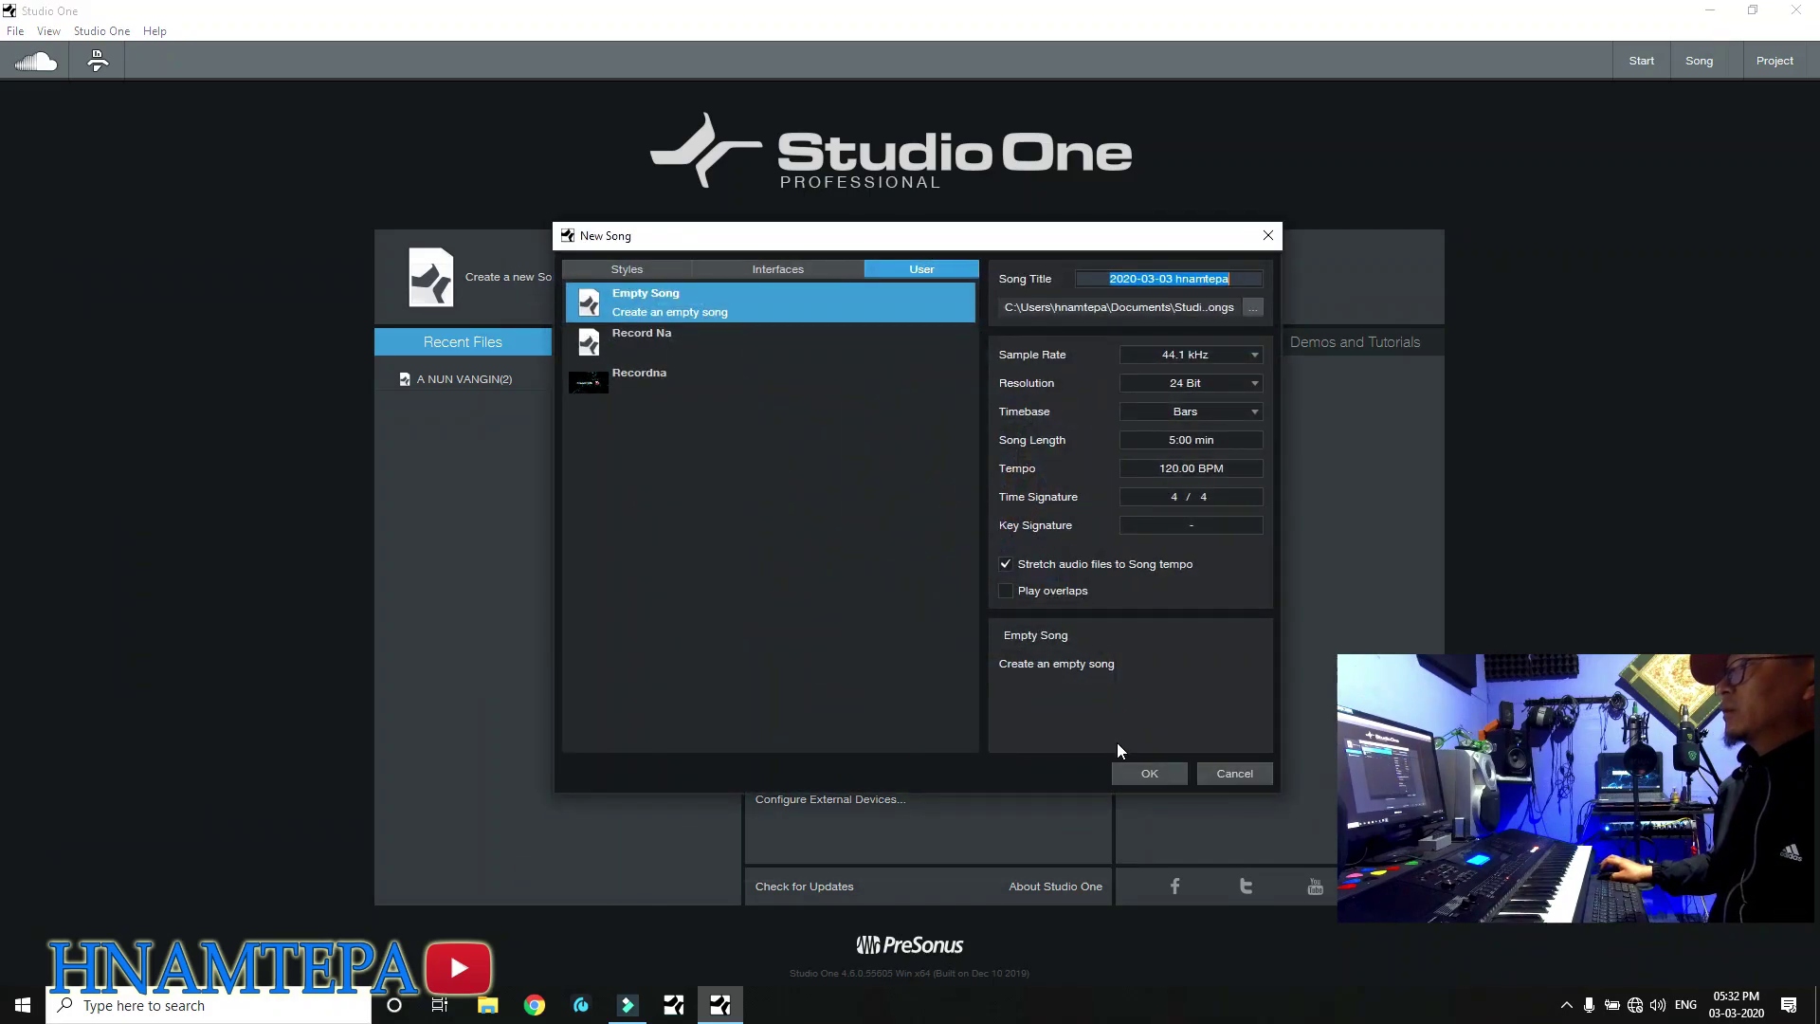
{"action": "left_click", "coordinate": [1142, 772]}
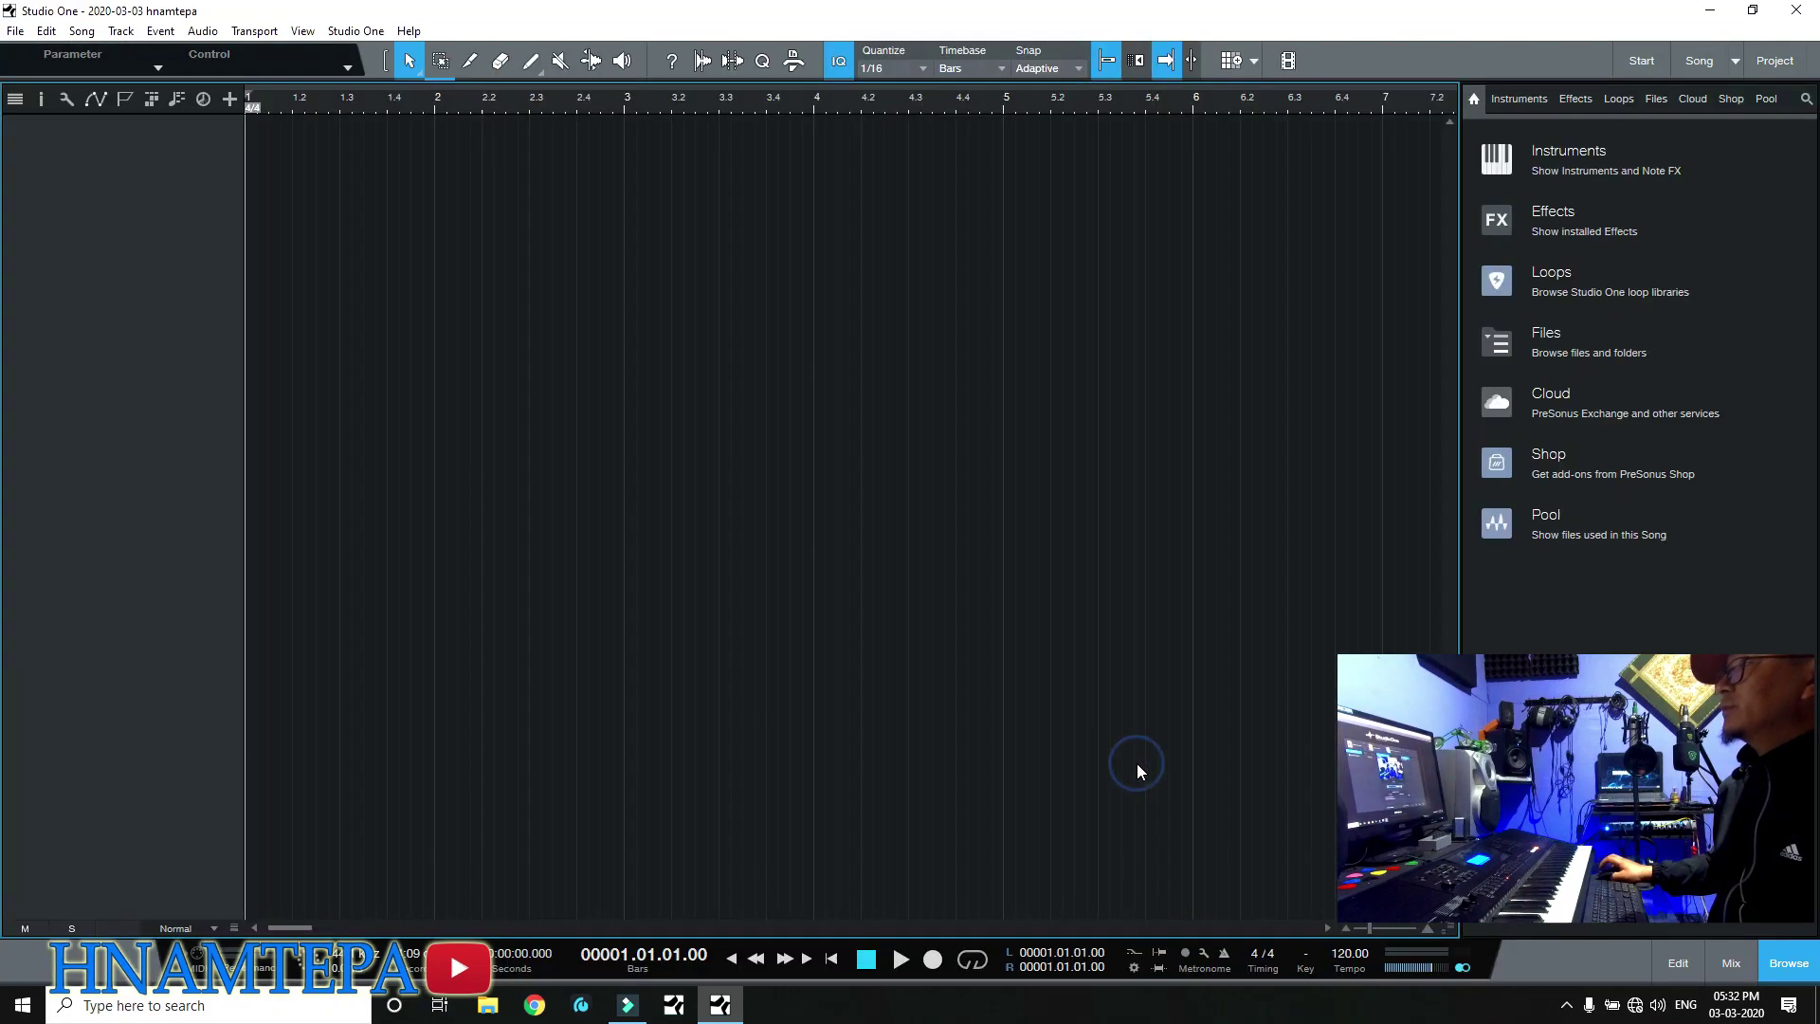
{"action": "left_click", "coordinate": [1578, 154]}
{"action": "scroll", "coordinate": [1630, 417], "scroll_direction": "down", "scroll_amount": 5}
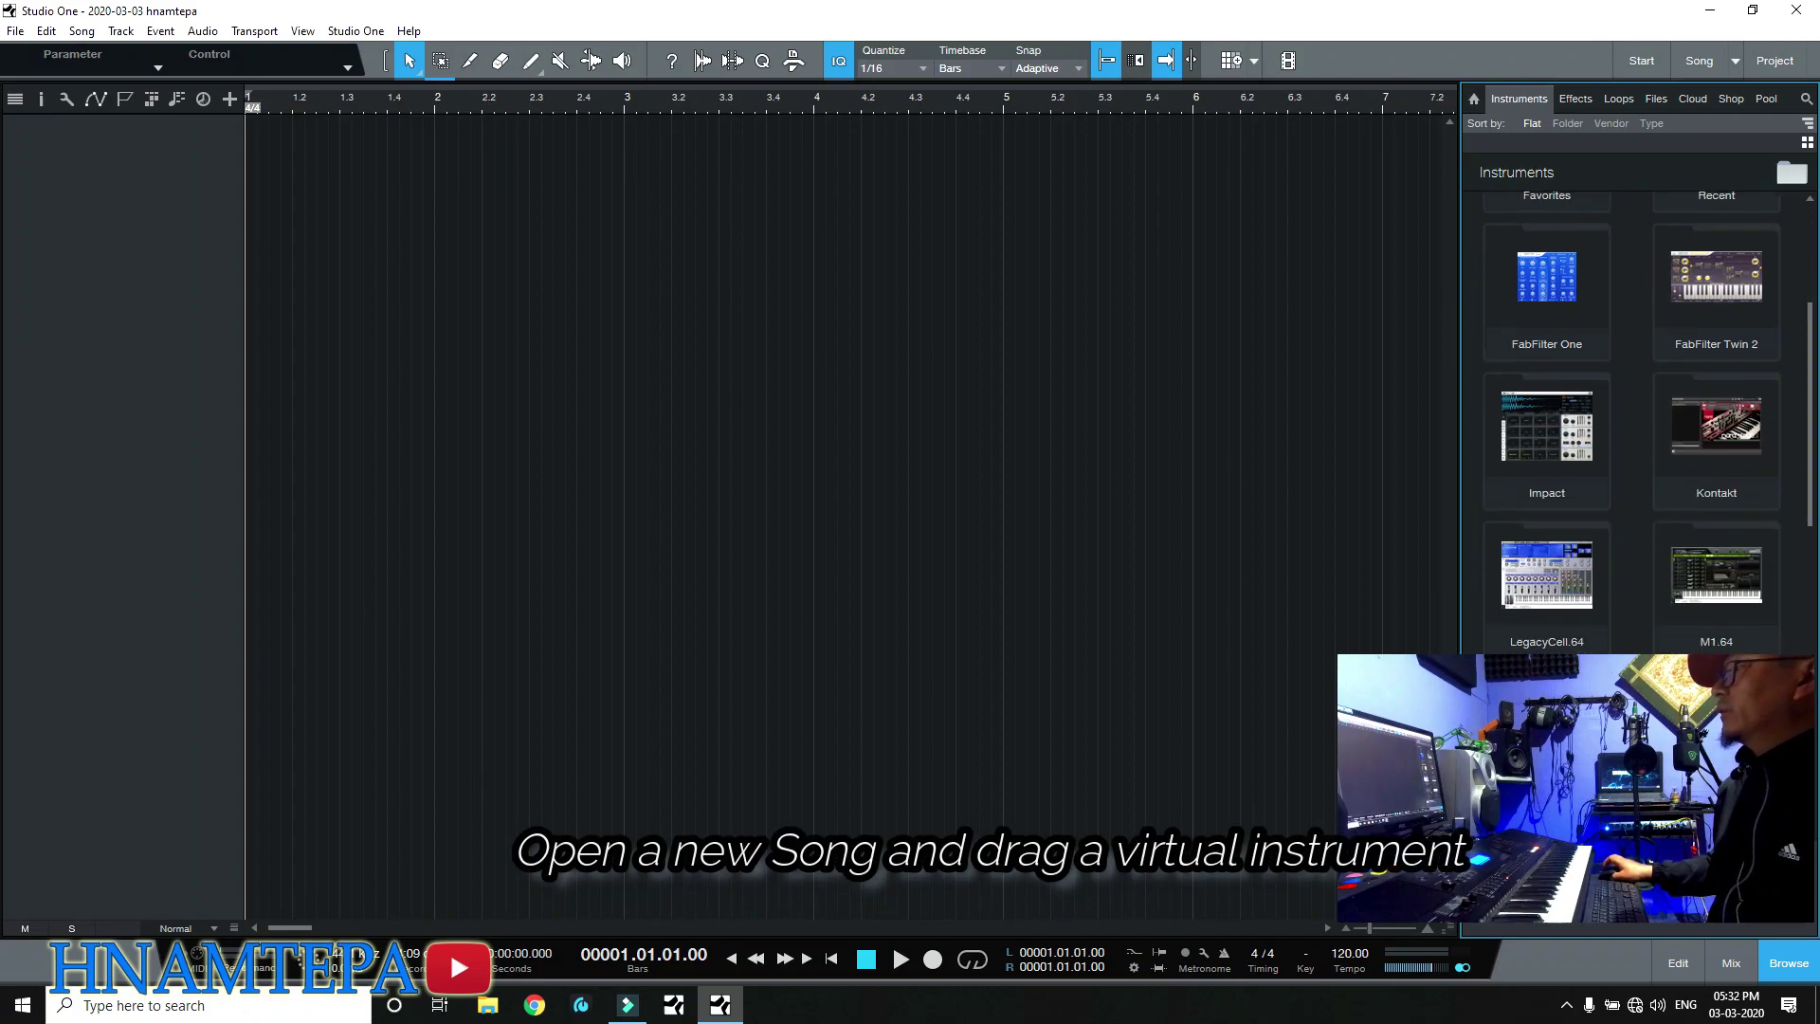
{"action": "scroll", "coordinate": [1630, 417], "scroll_direction": "down", "scroll_amount": 8}
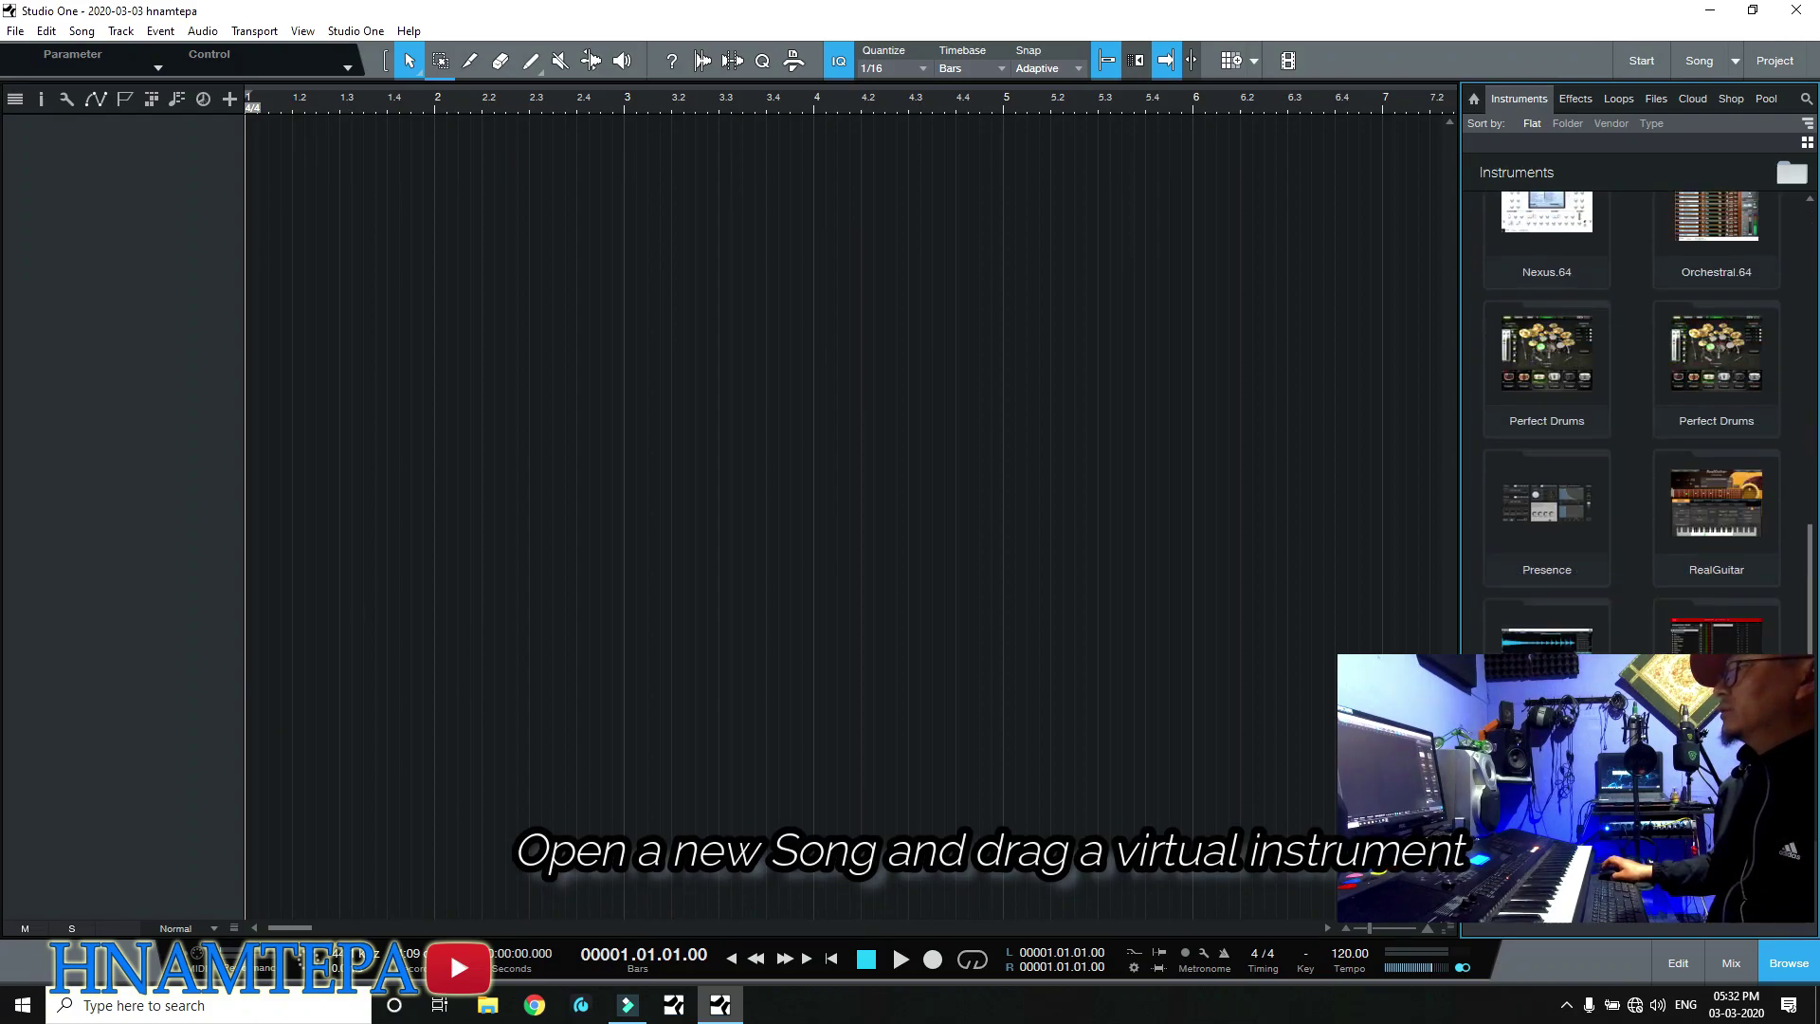
{"action": "scroll", "coordinate": [1547, 616], "scroll_direction": "down", "scroll_amount": 1}
{"action": "left_click_drag", "start_coordinate": [1547, 620], "coordinate": [472, 229]}
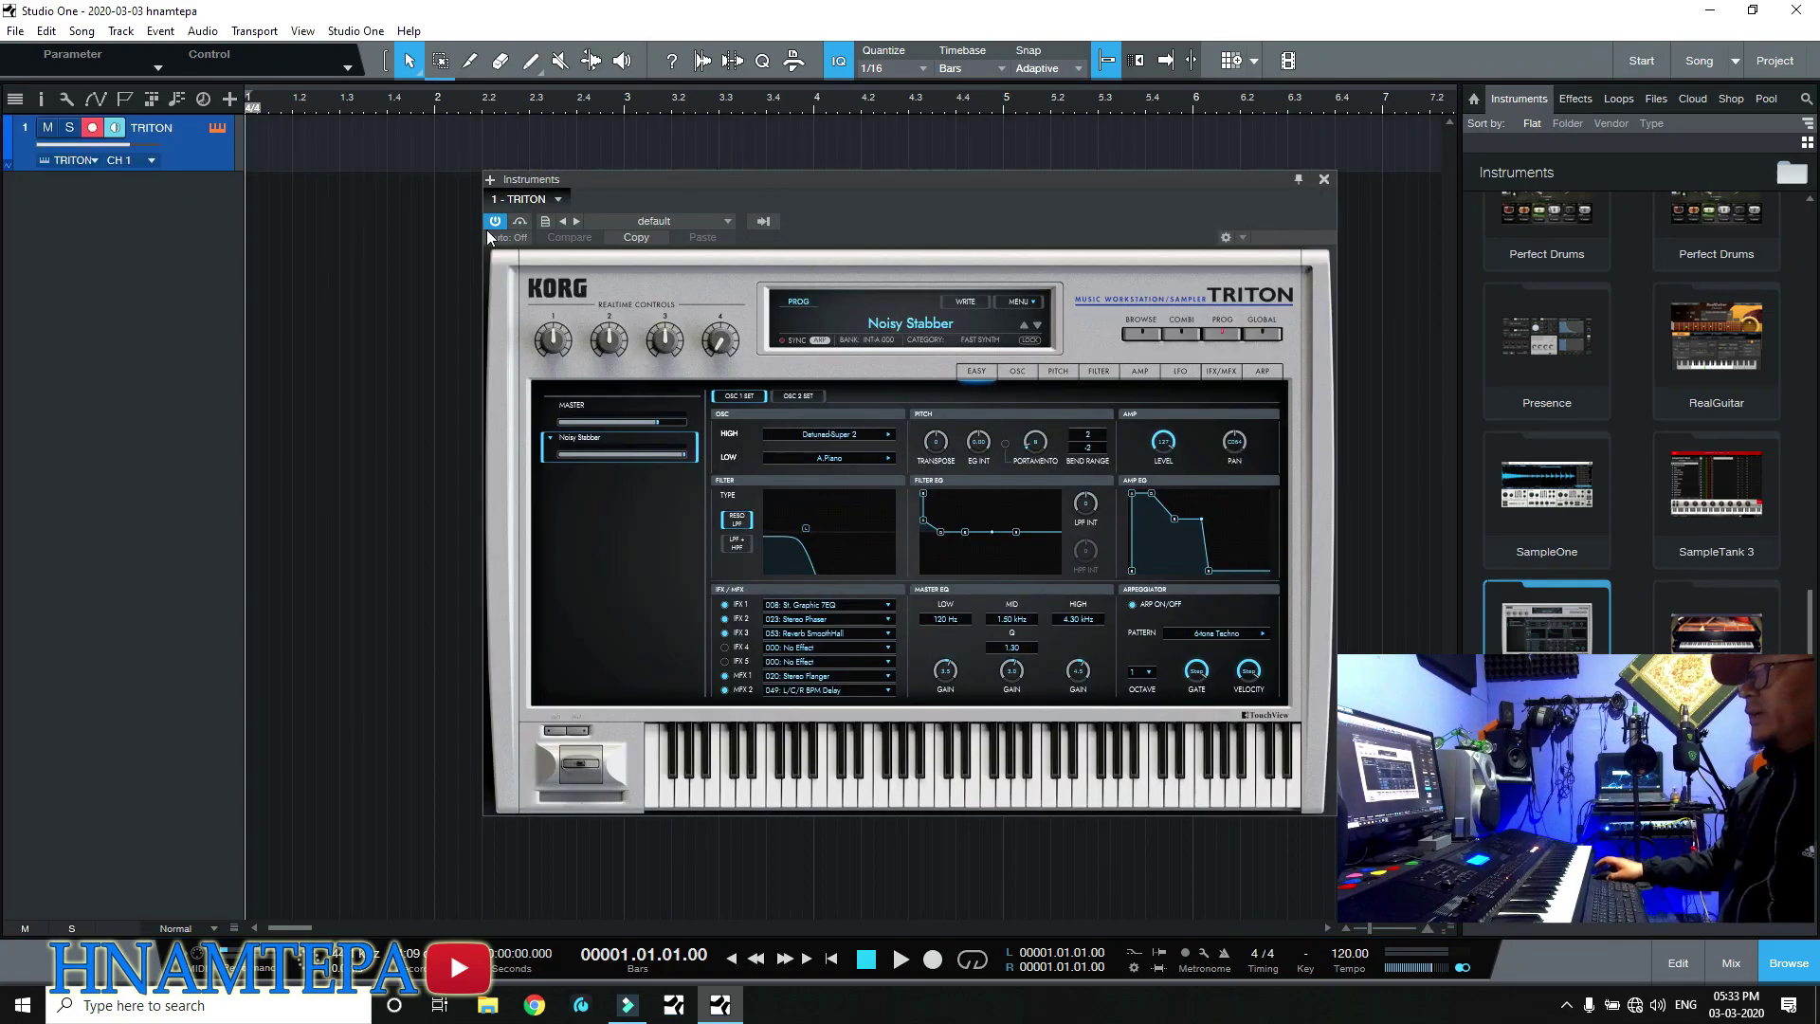
Load the Chorus Piano program from the TRITON's KEYBOARD category
{"action": "left_click", "coordinate": [1143, 335]}
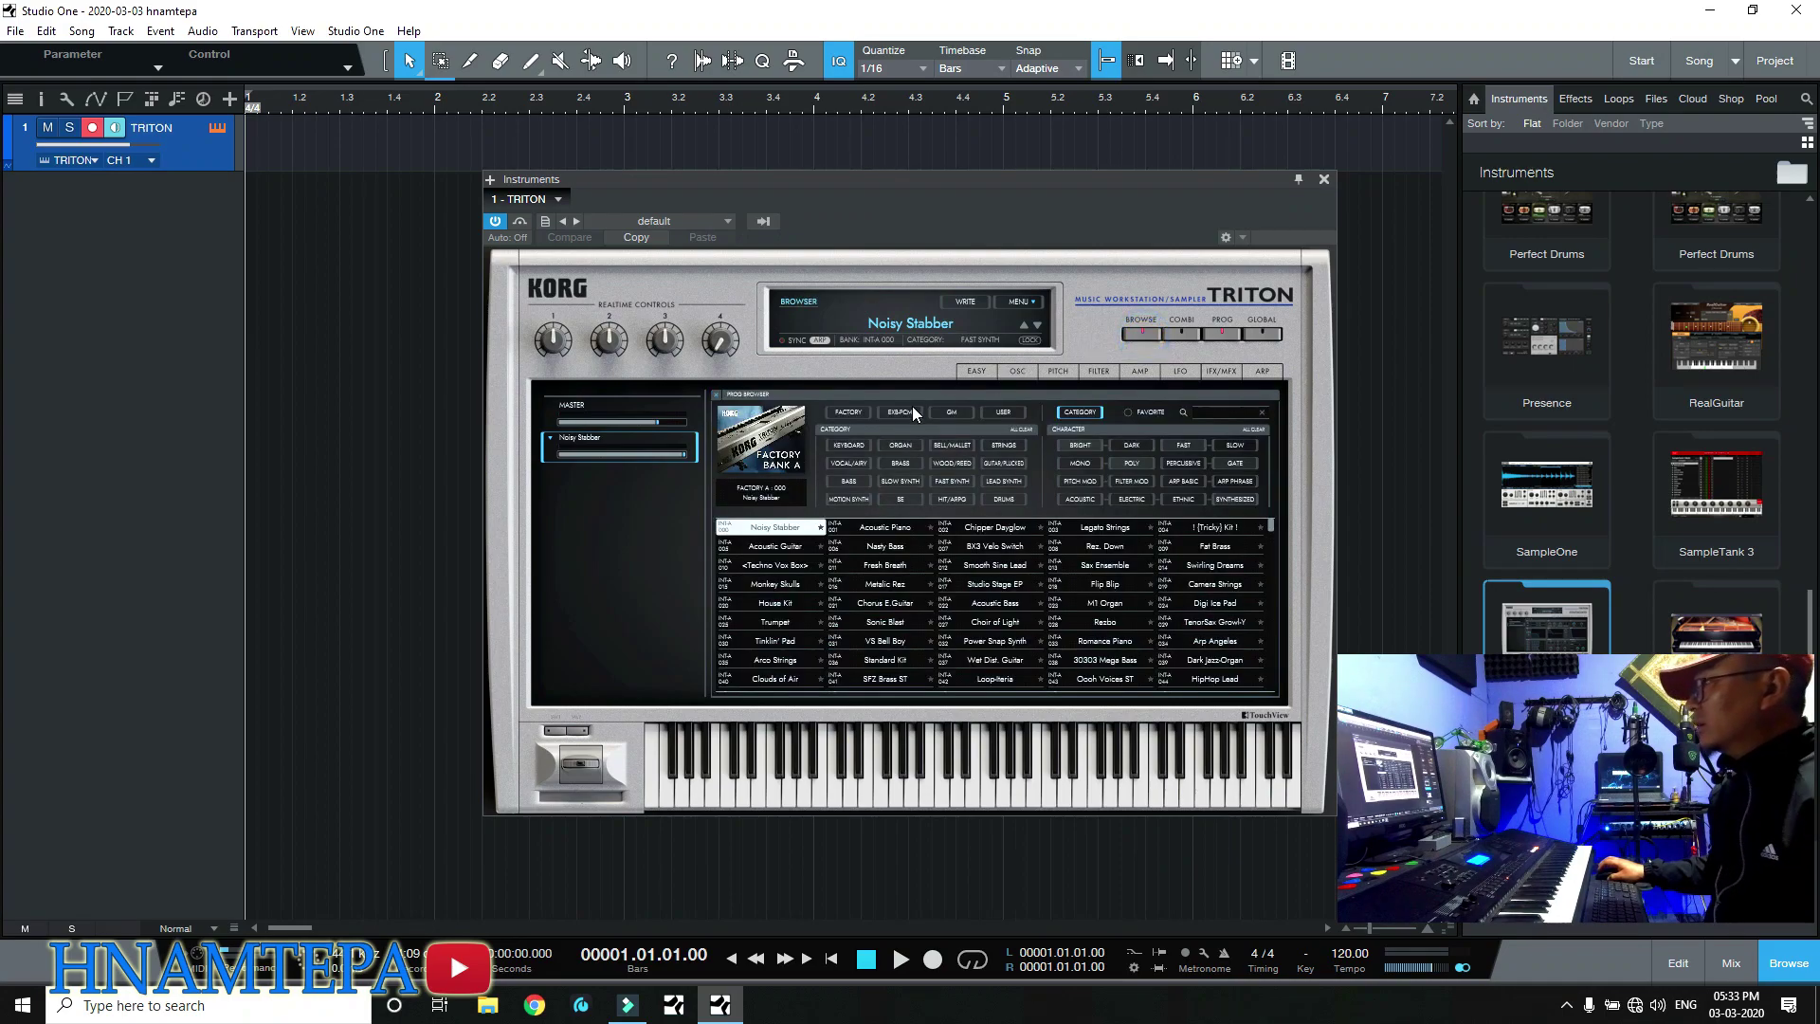
{"action": "left_click", "coordinate": [857, 444]}
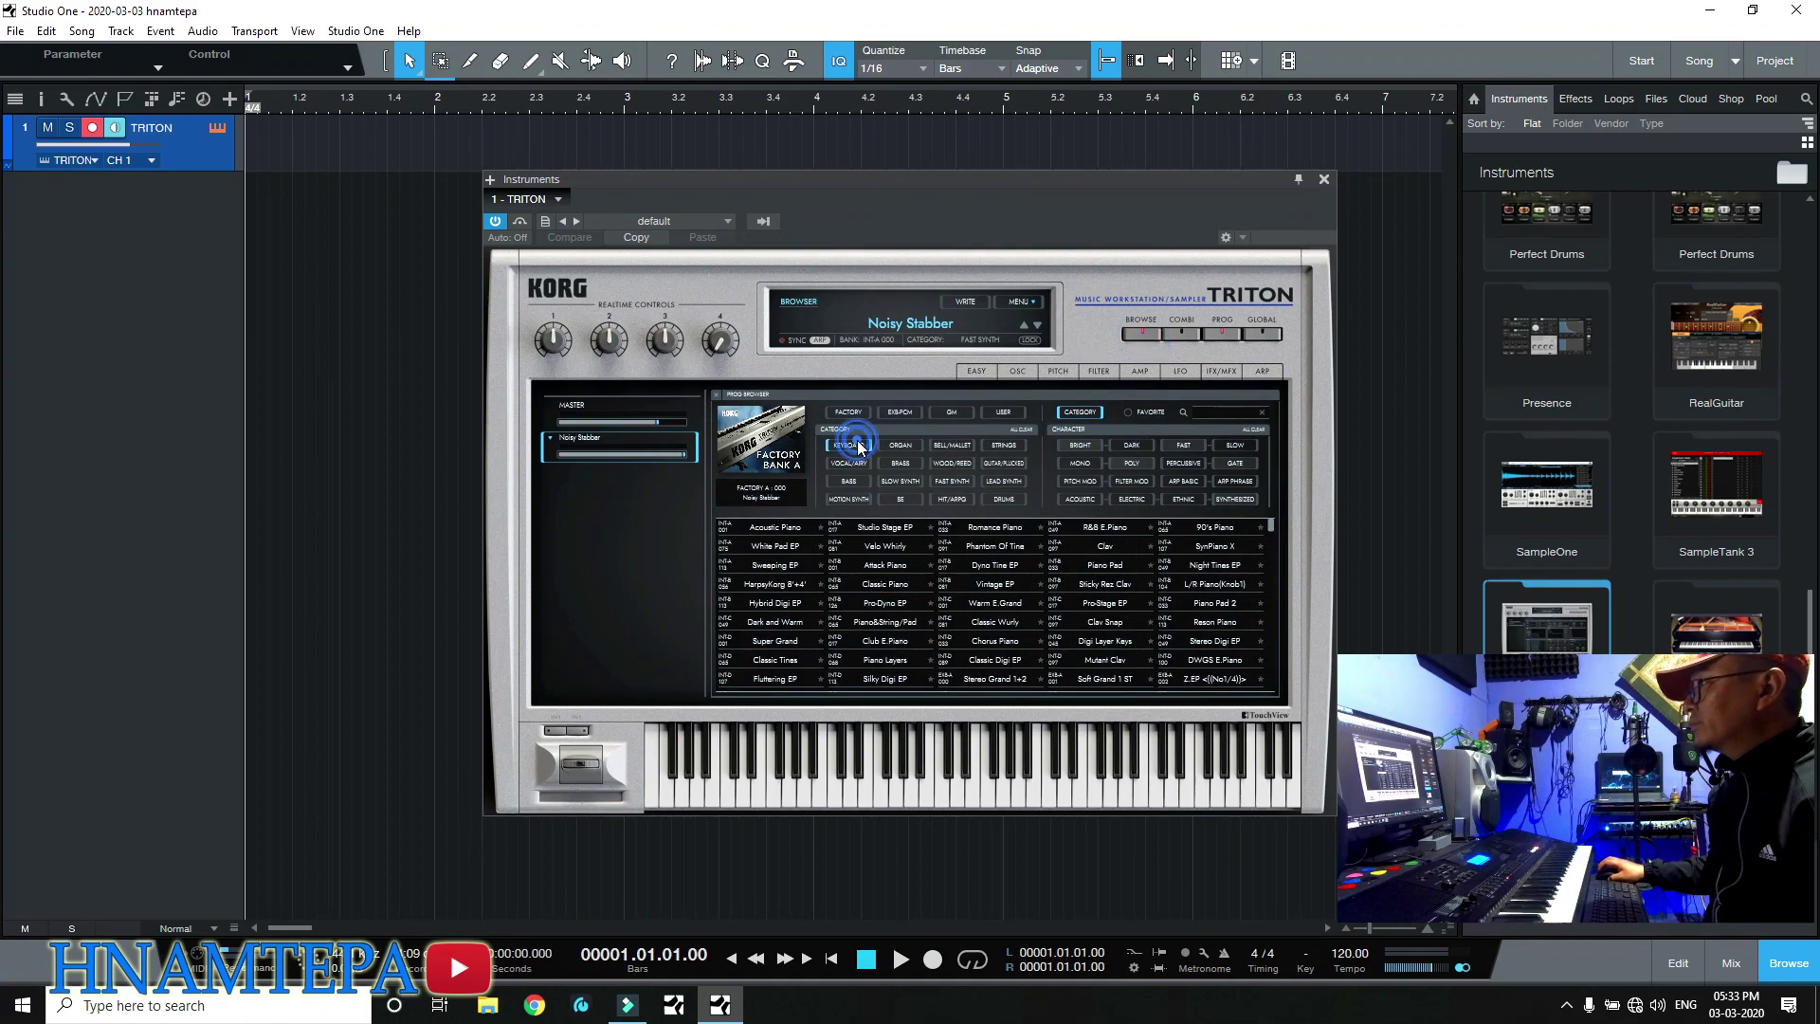
{"action": "double_click", "coordinate": [1003, 639]}
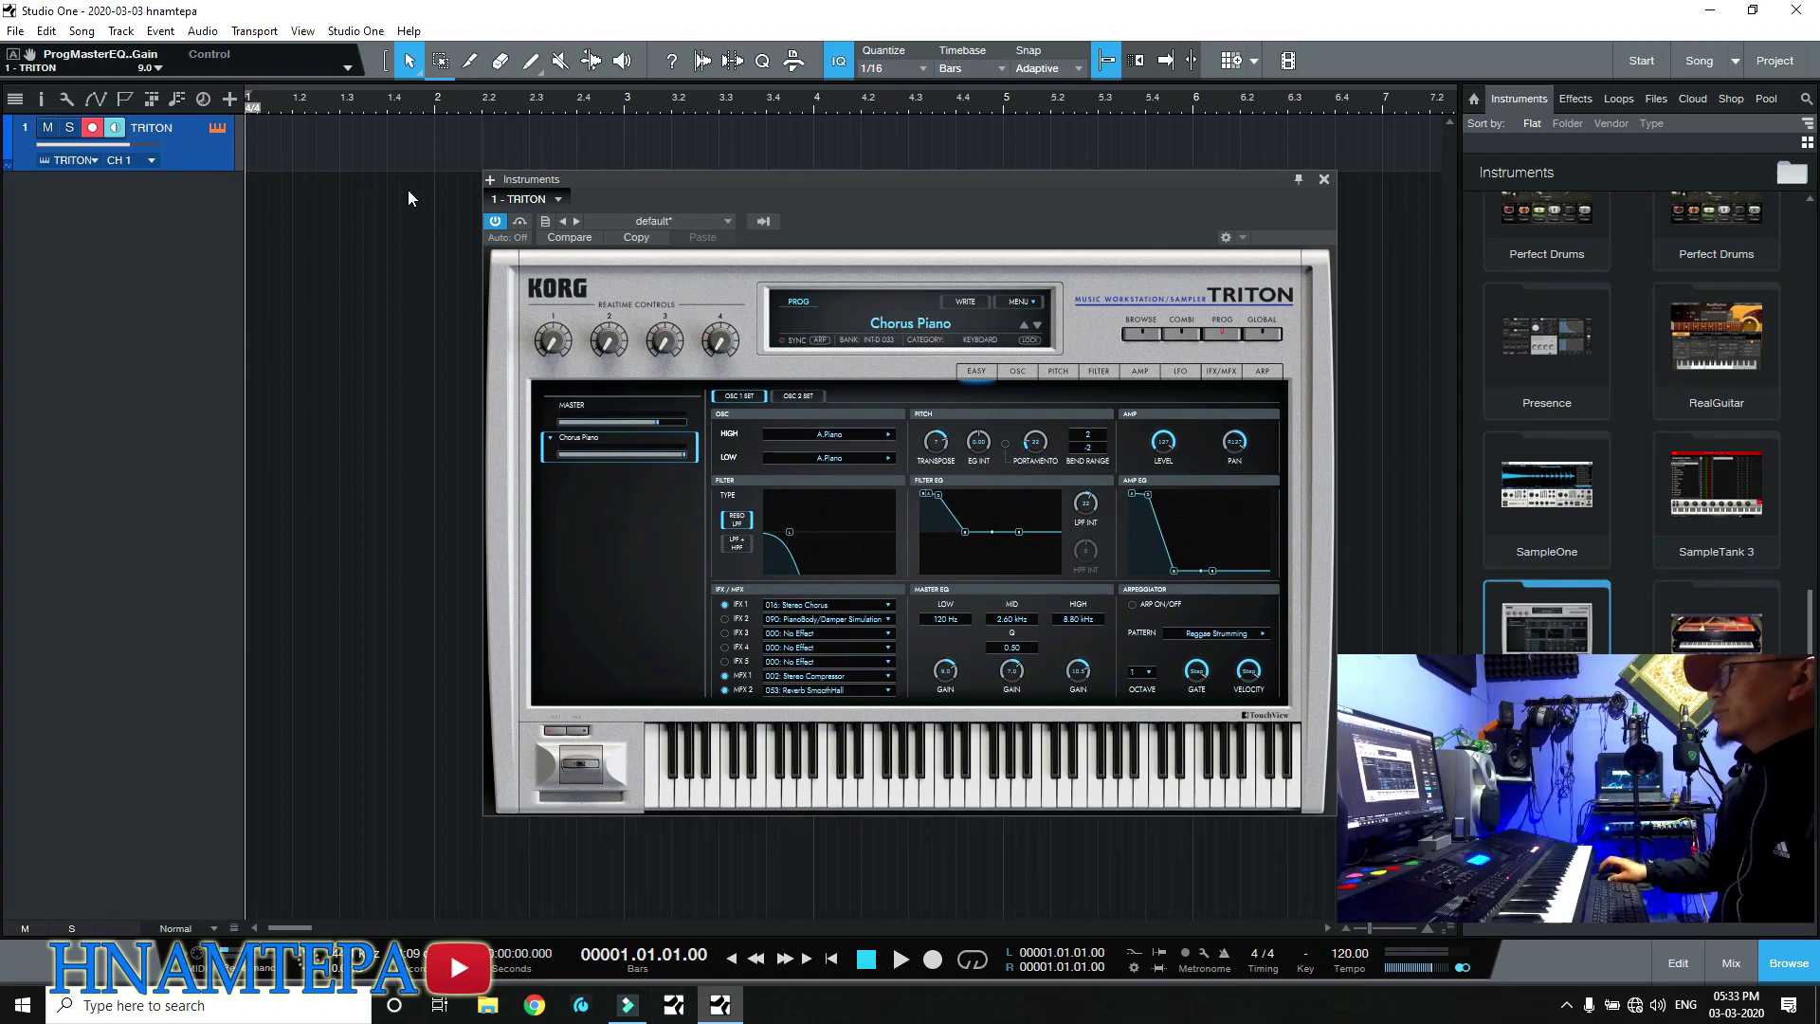
Go to the External Devices page of Studio One's Options
{"action": "left_click", "coordinate": [356, 31]}
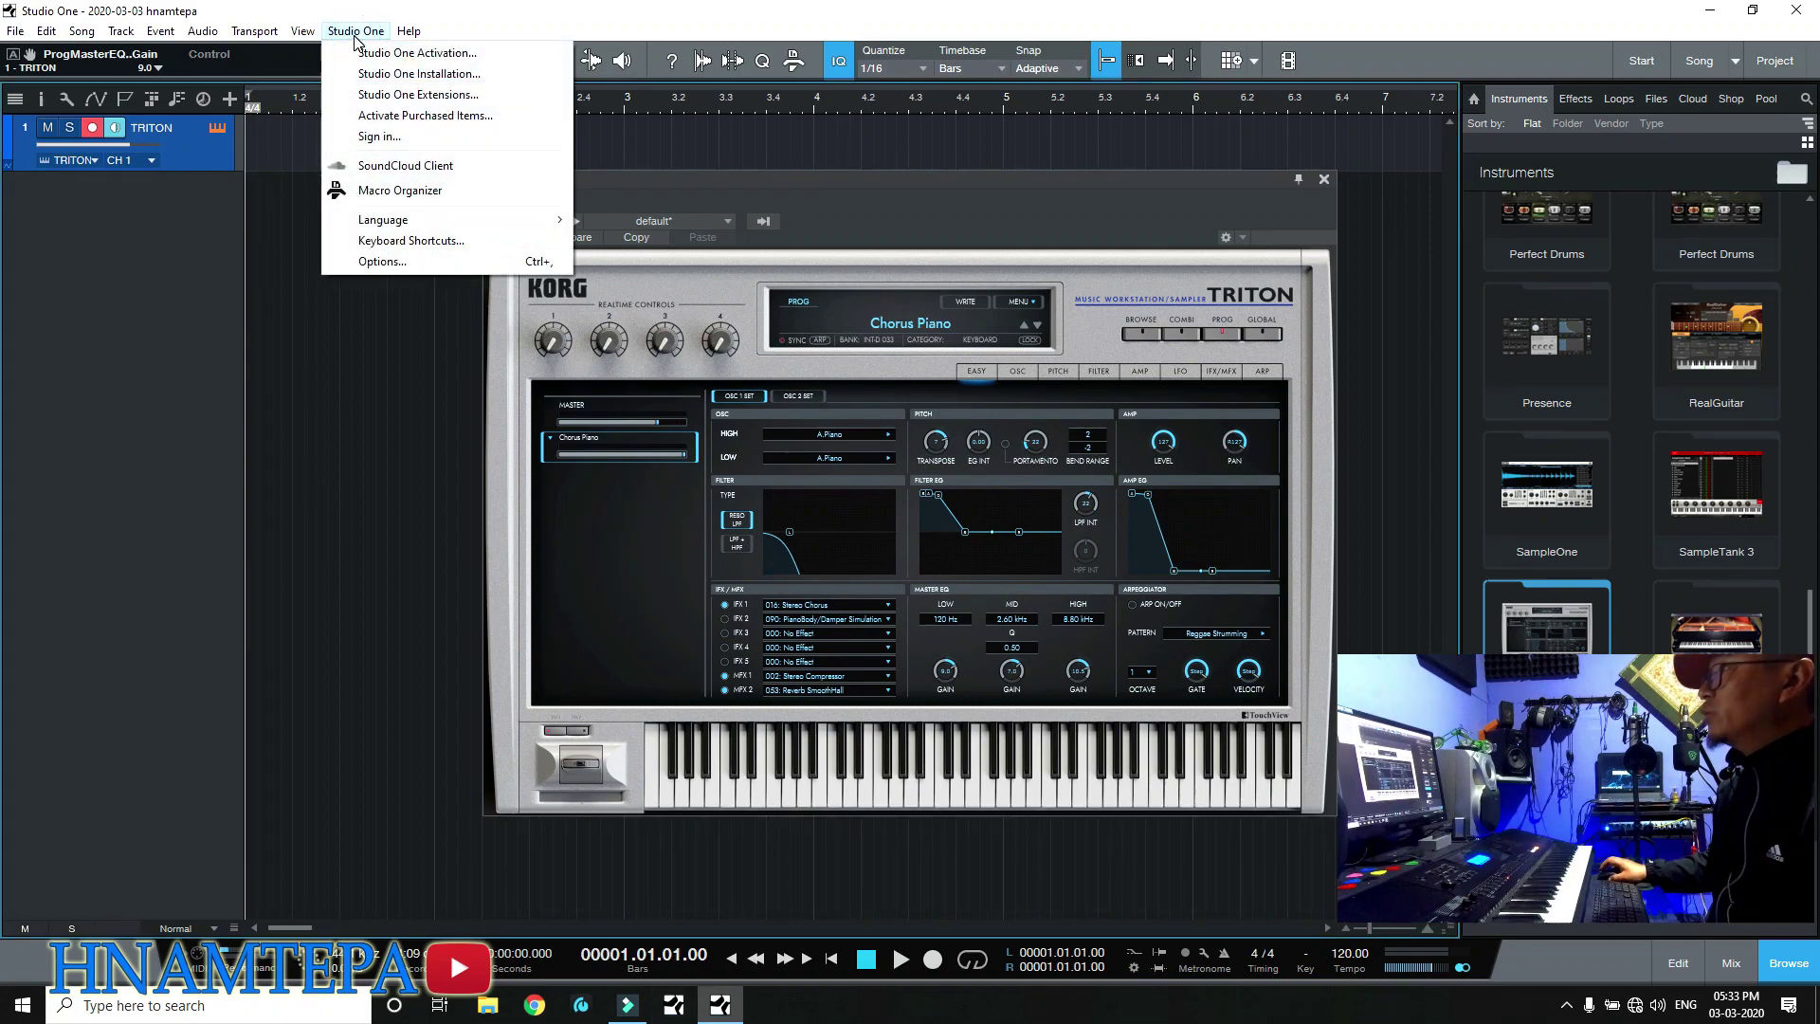
{"action": "left_click", "coordinate": [382, 262]}
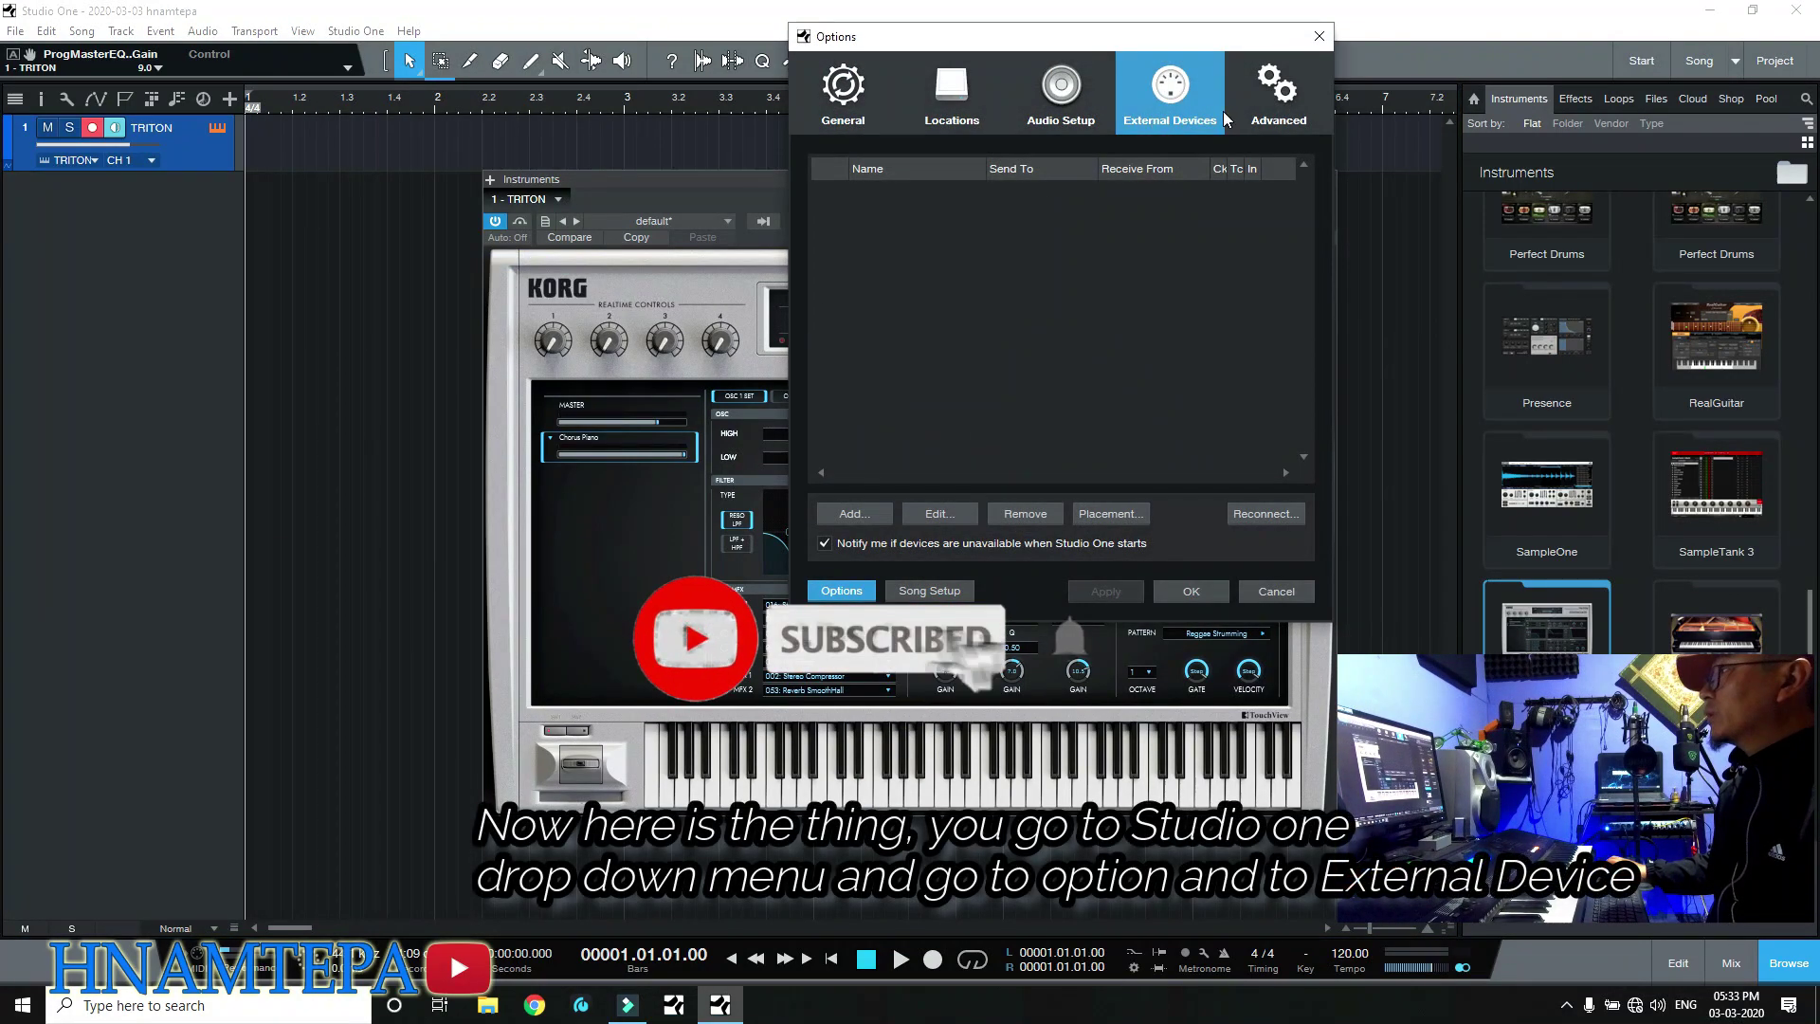
{"action": "left_click", "coordinate": [841, 112]}
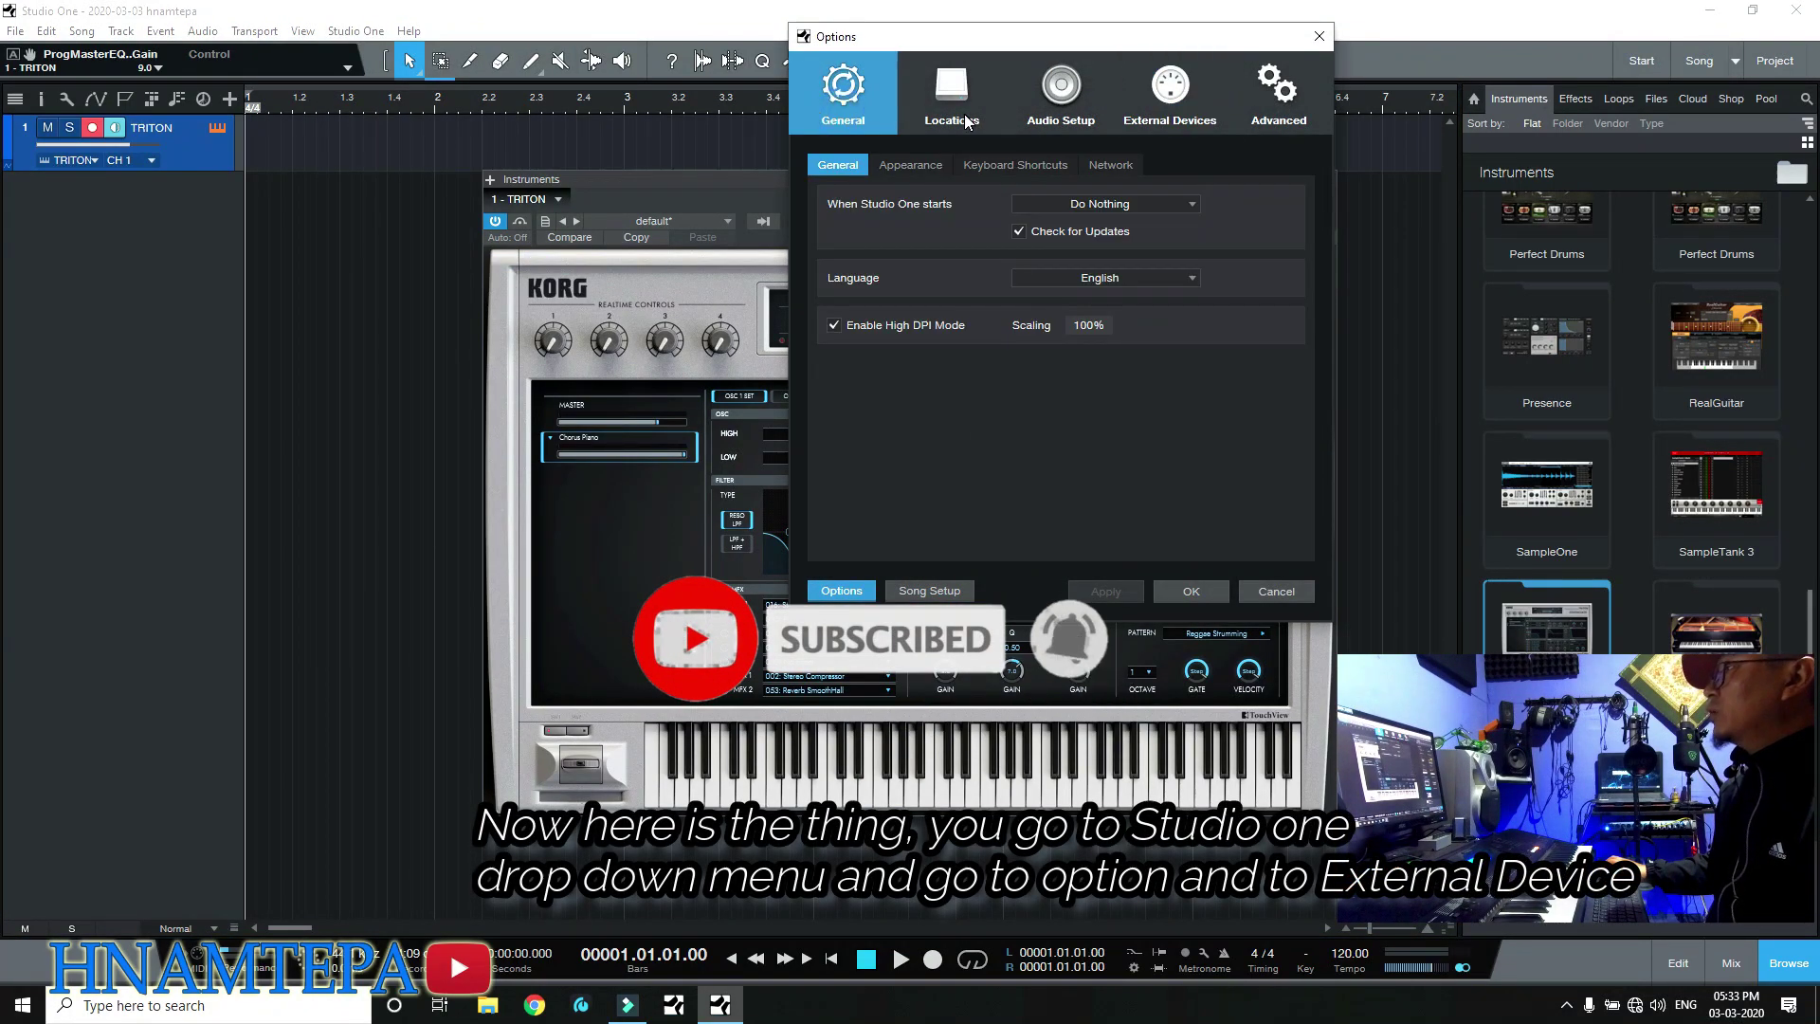
{"action": "left_click", "coordinate": [953, 116]}
{"action": "left_click", "coordinate": [1055, 119]}
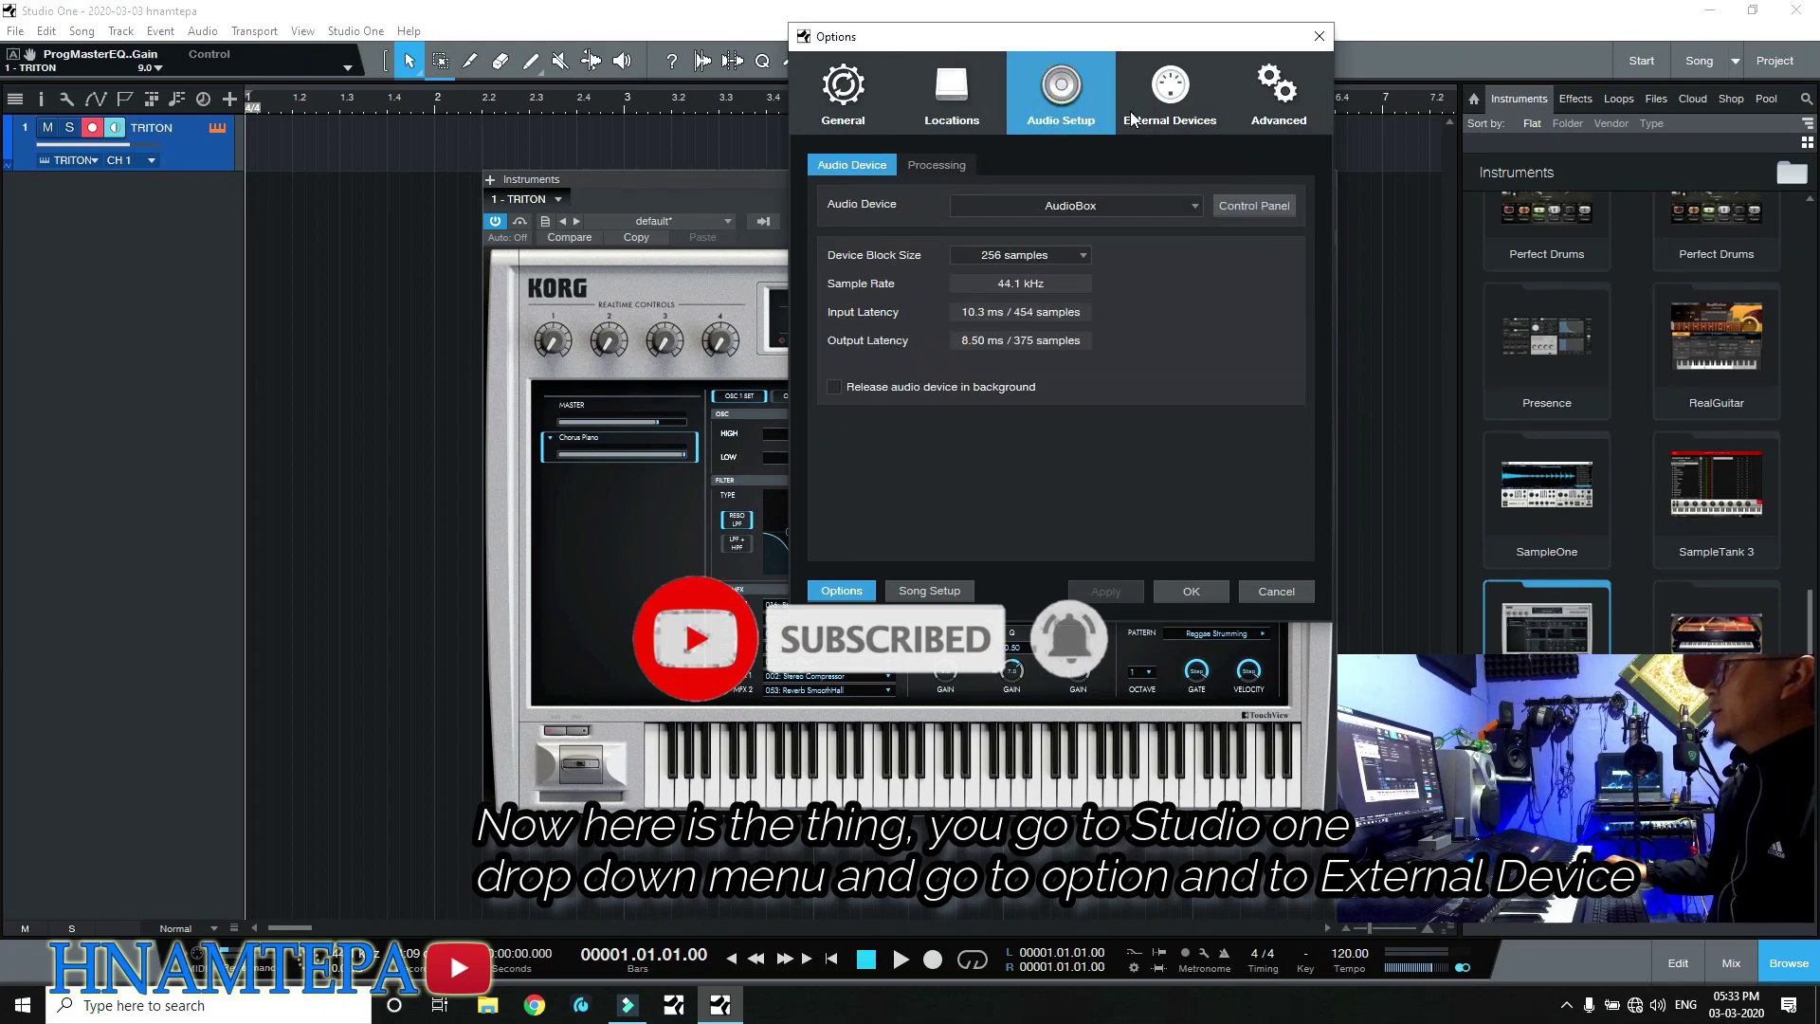
{"action": "left_click", "coordinate": [1168, 116]}
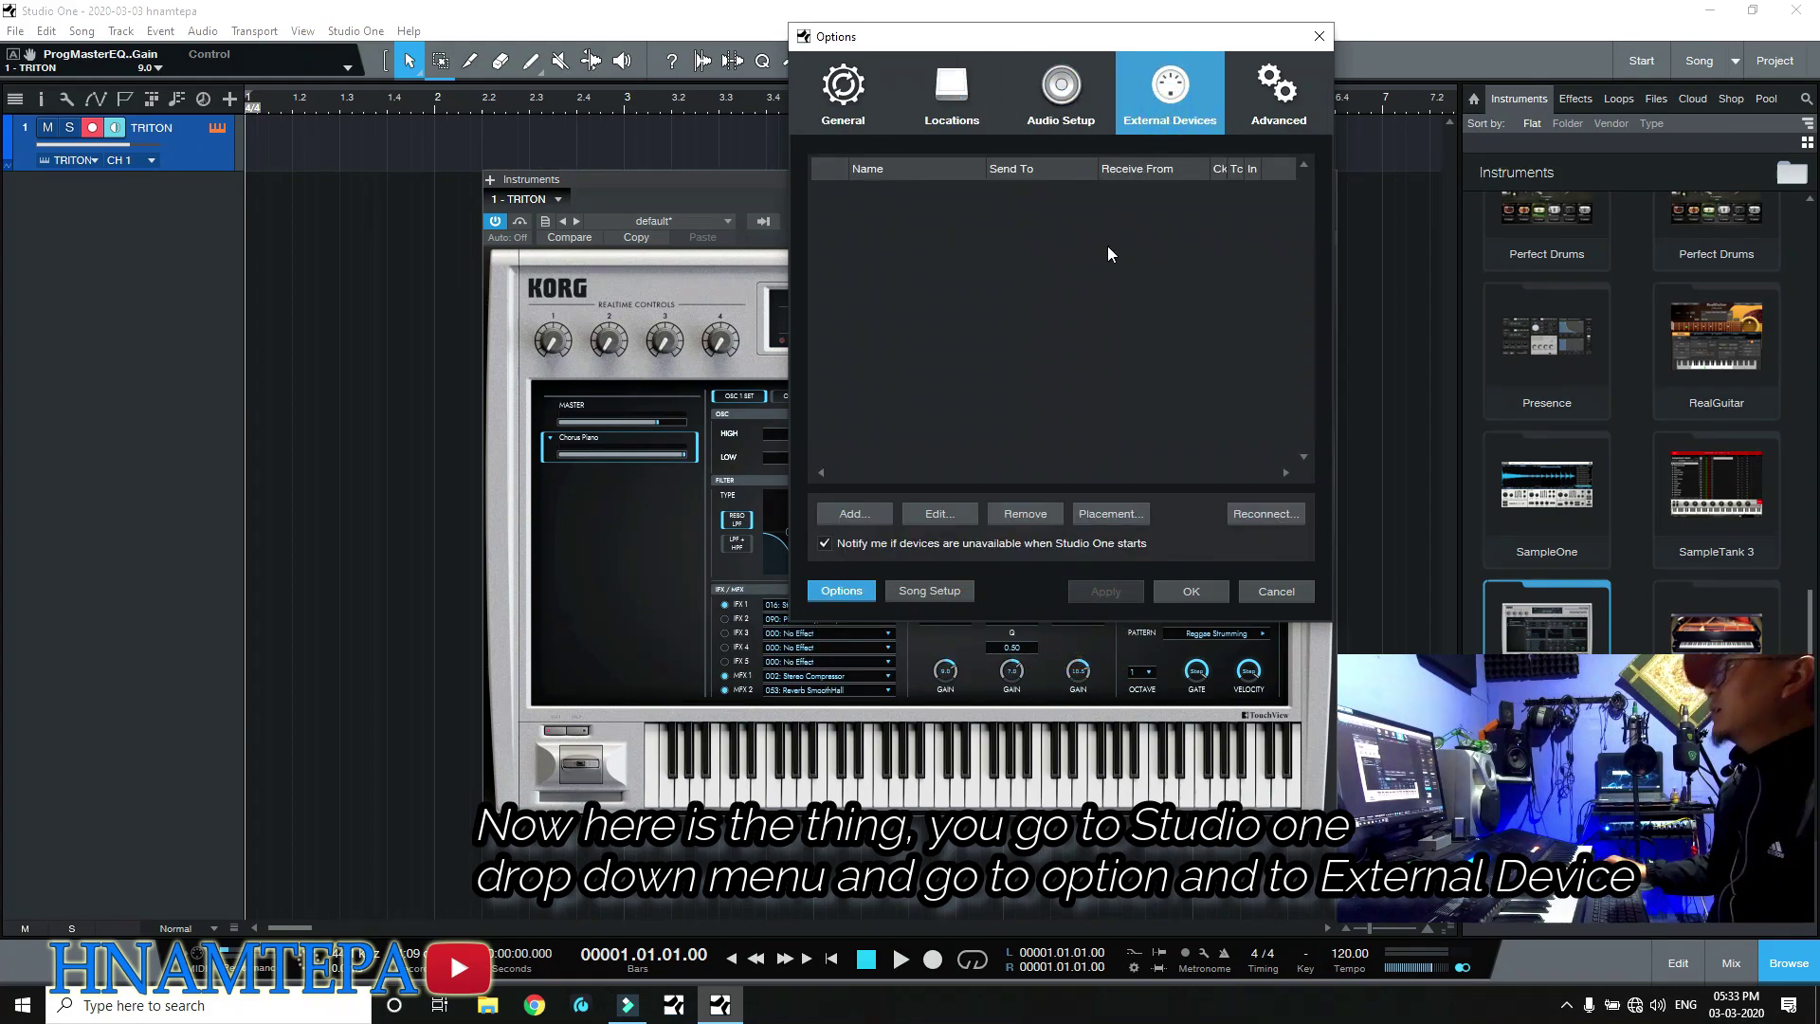
Add a new keyboard device that receives from and sends to Digital Keyboard
{"action": "left_click", "coordinate": [867, 516]}
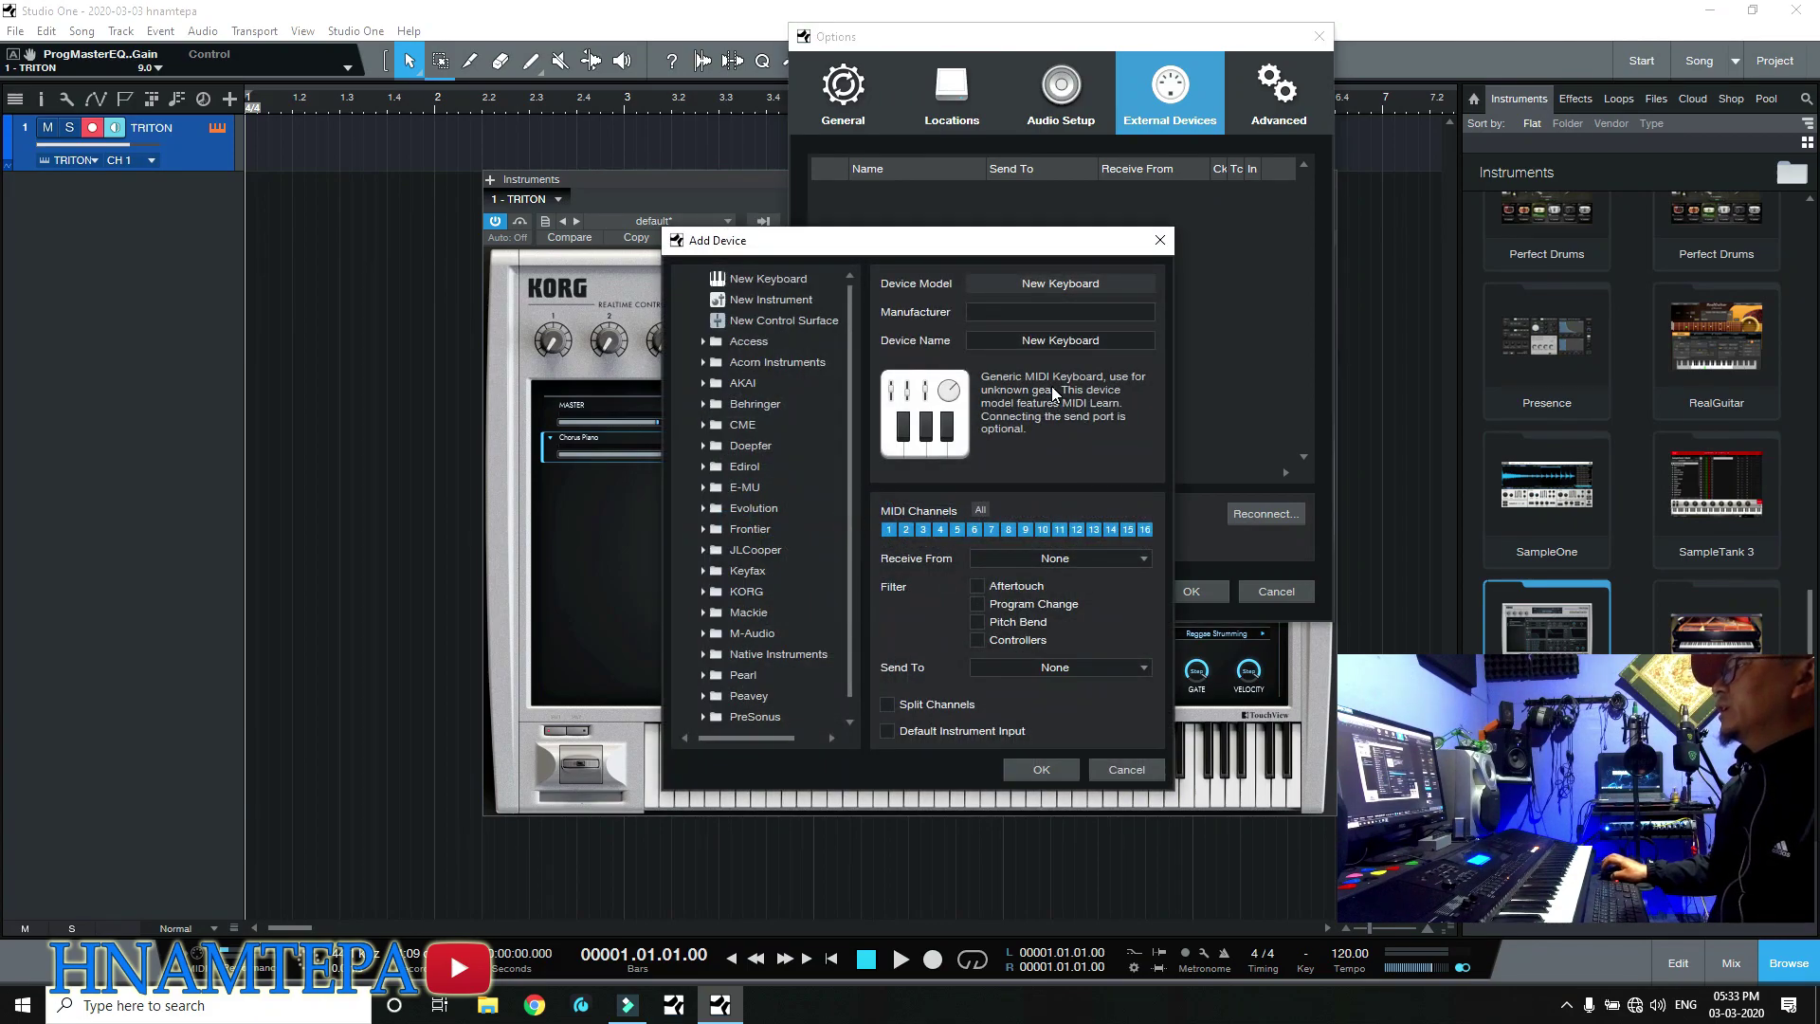
{"action": "left_click", "coordinate": [1056, 557]}
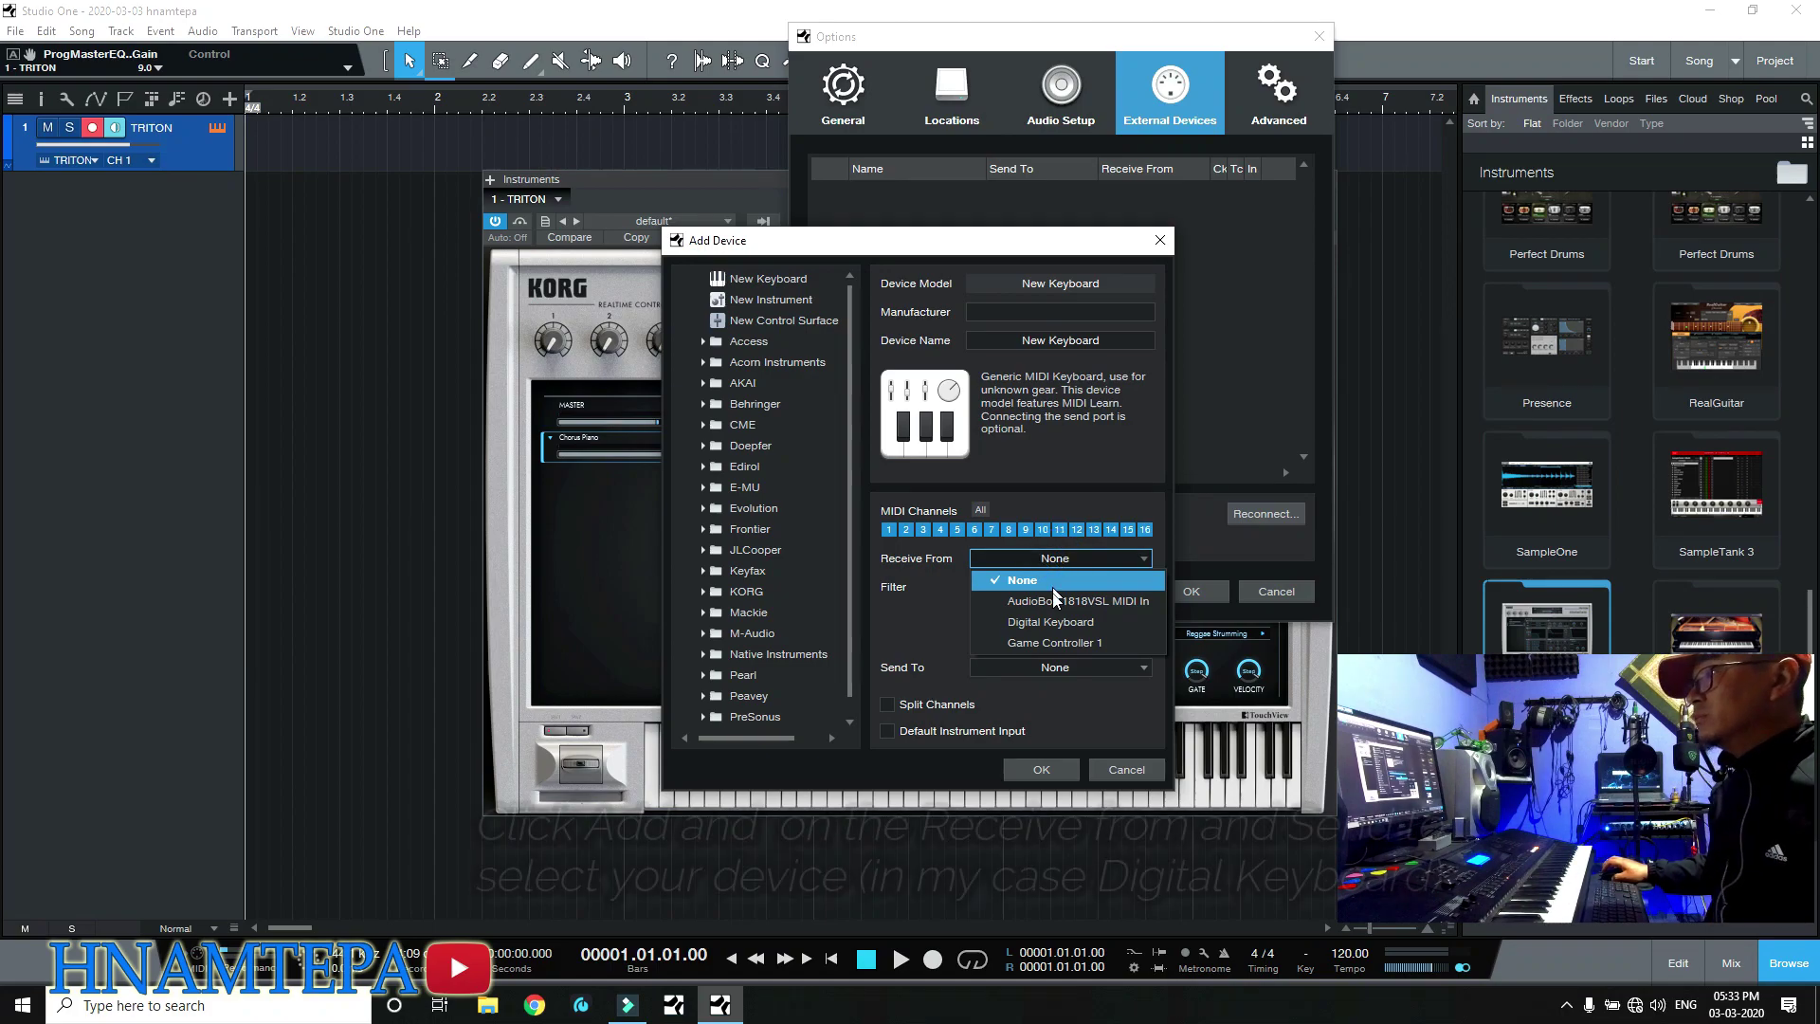
{"action": "left_click", "coordinate": [1050, 623]}
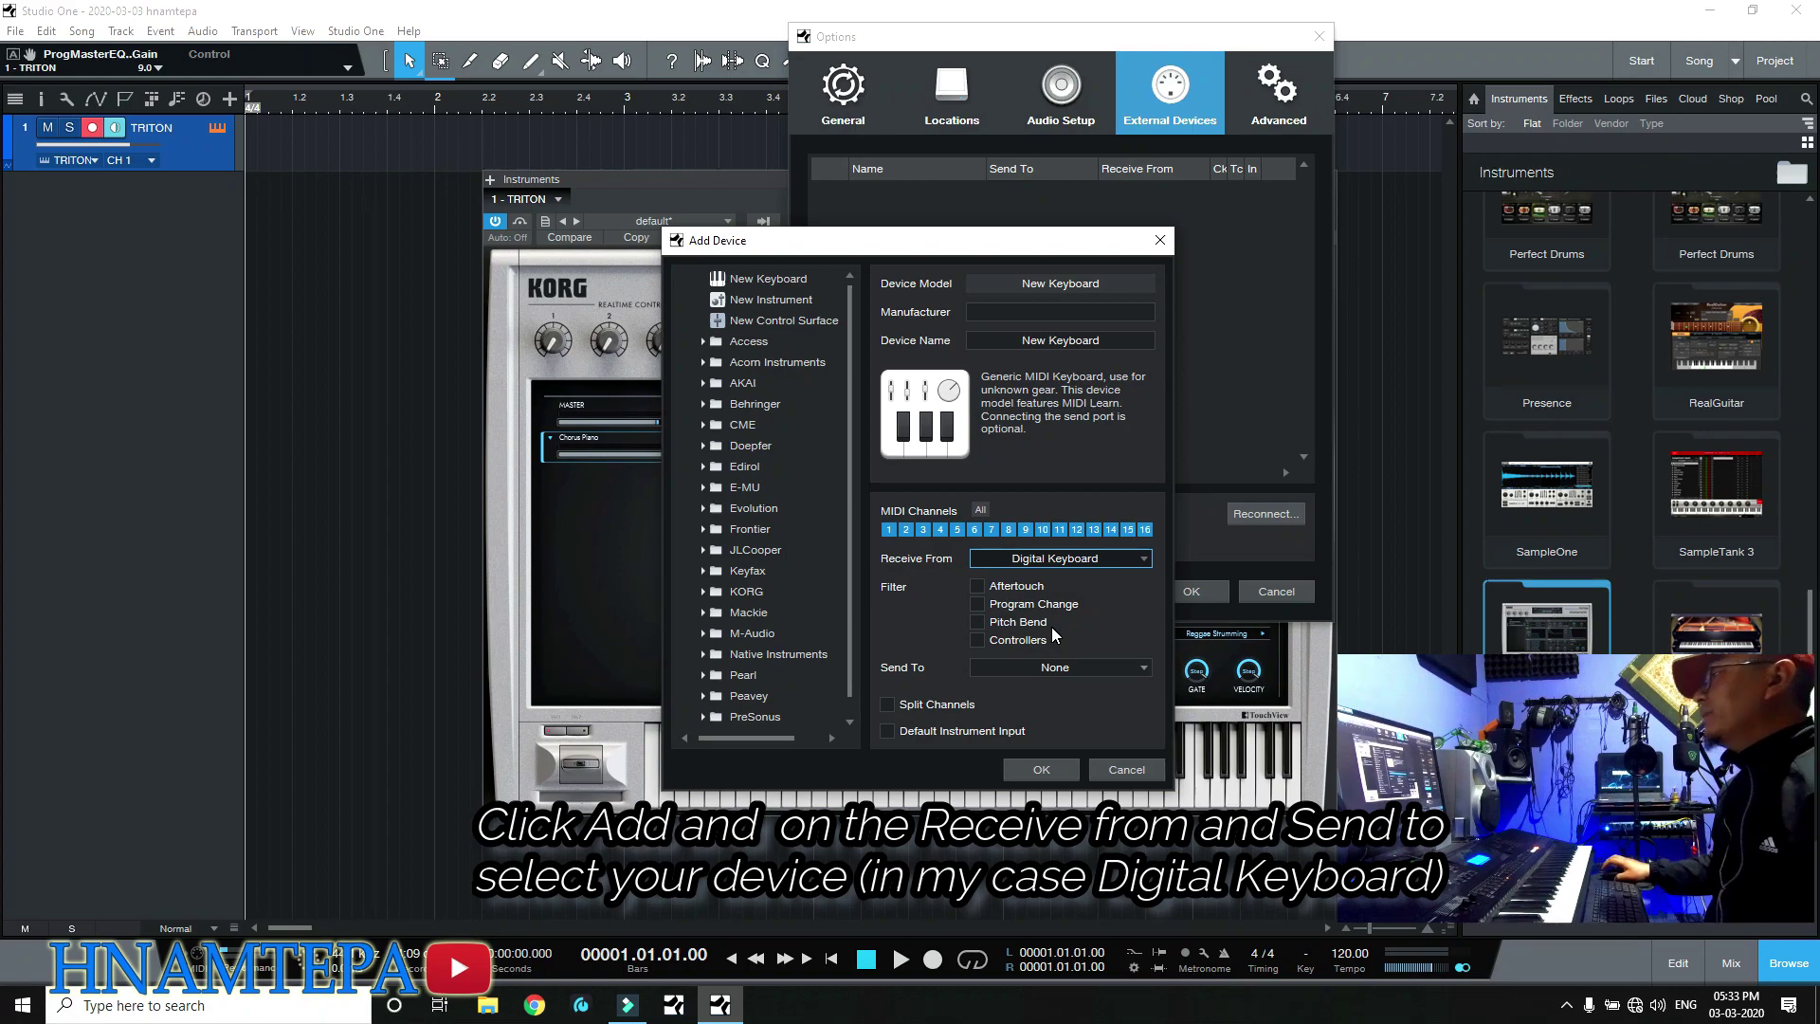
{"action": "left_click", "coordinate": [1054, 668]}
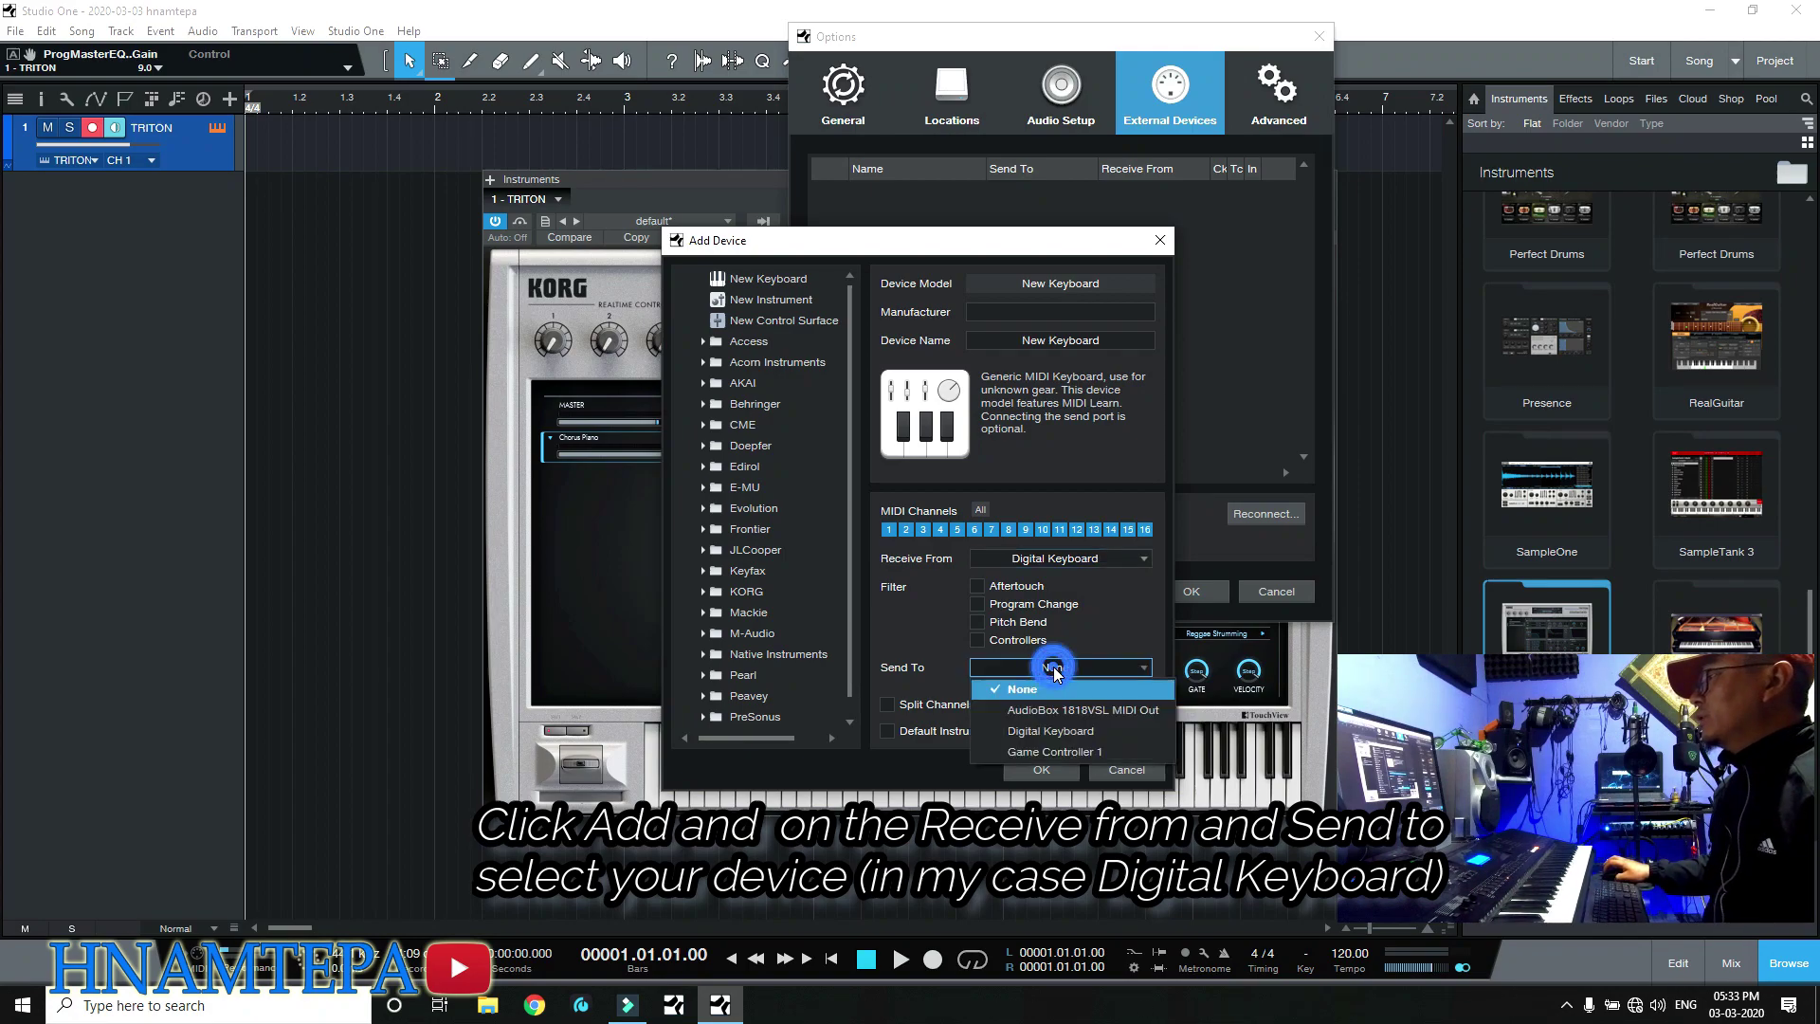
{"action": "left_click", "coordinate": [1053, 729]}
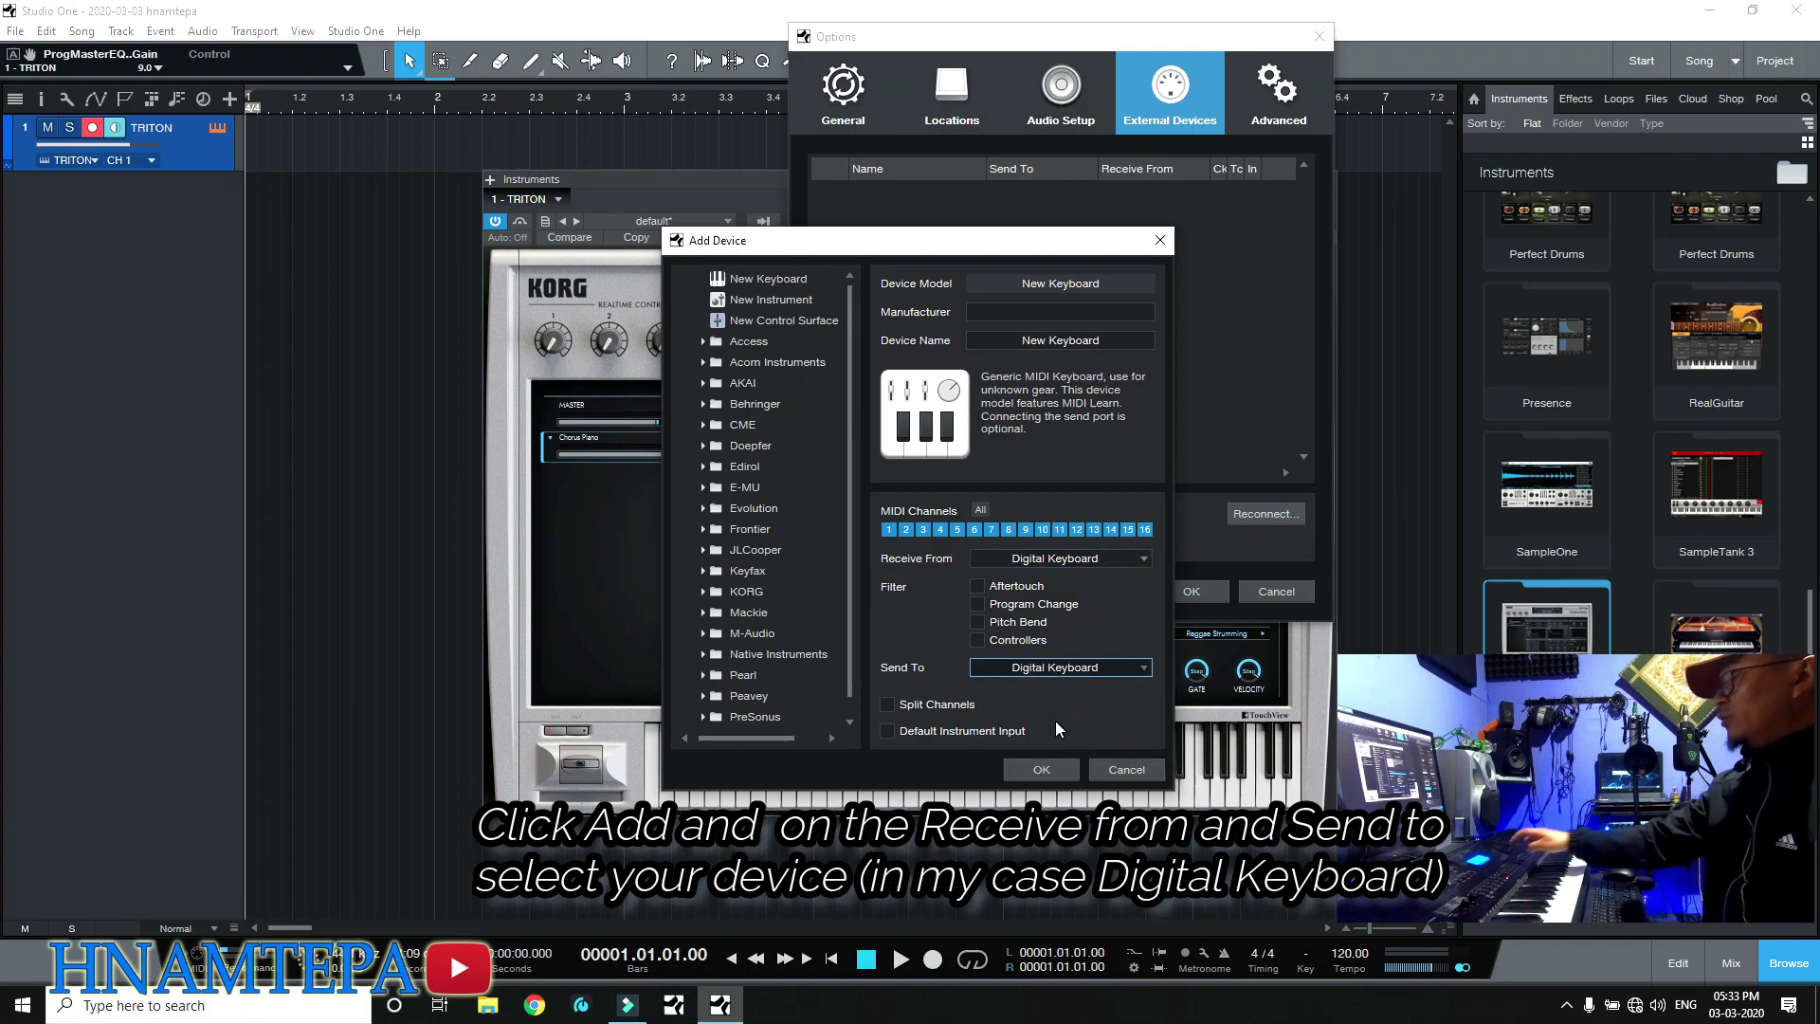
{"action": "left_click", "coordinate": [1062, 770]}
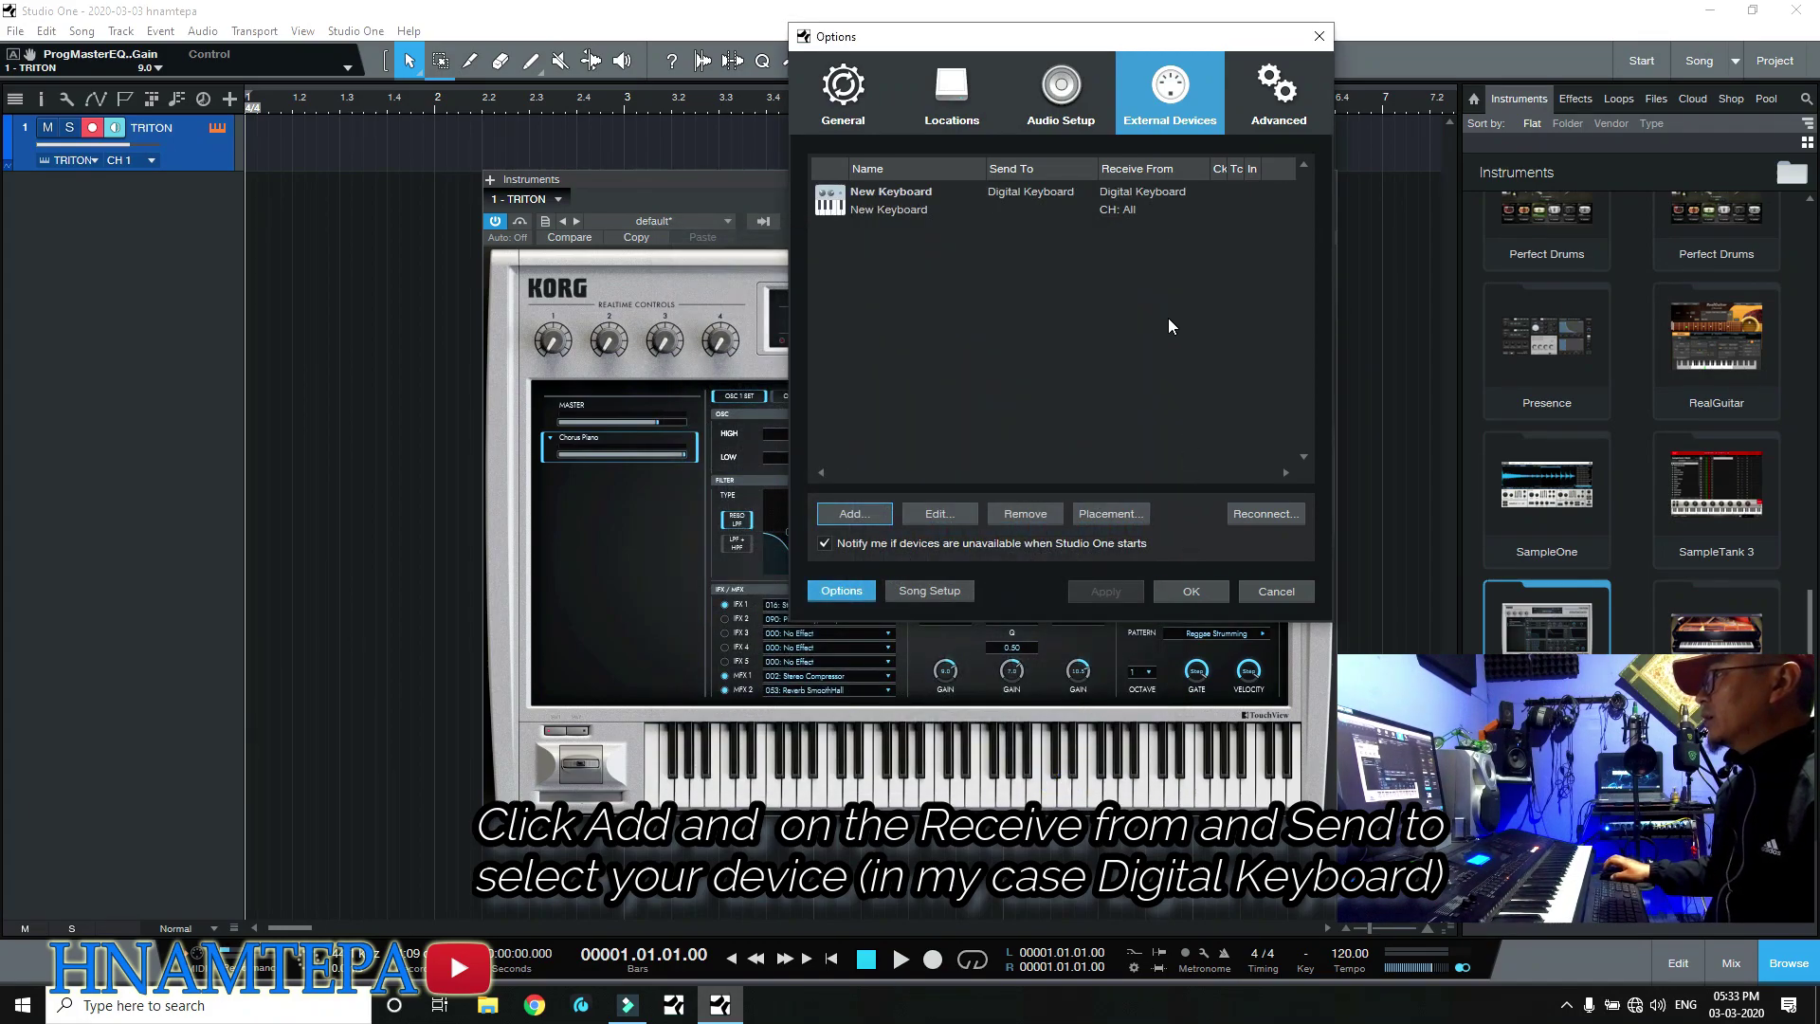
Rename the New Keyboard device to 'PSR E453' and close Options, keeping the changes
{"action": "left_click", "coordinate": [902, 209]}
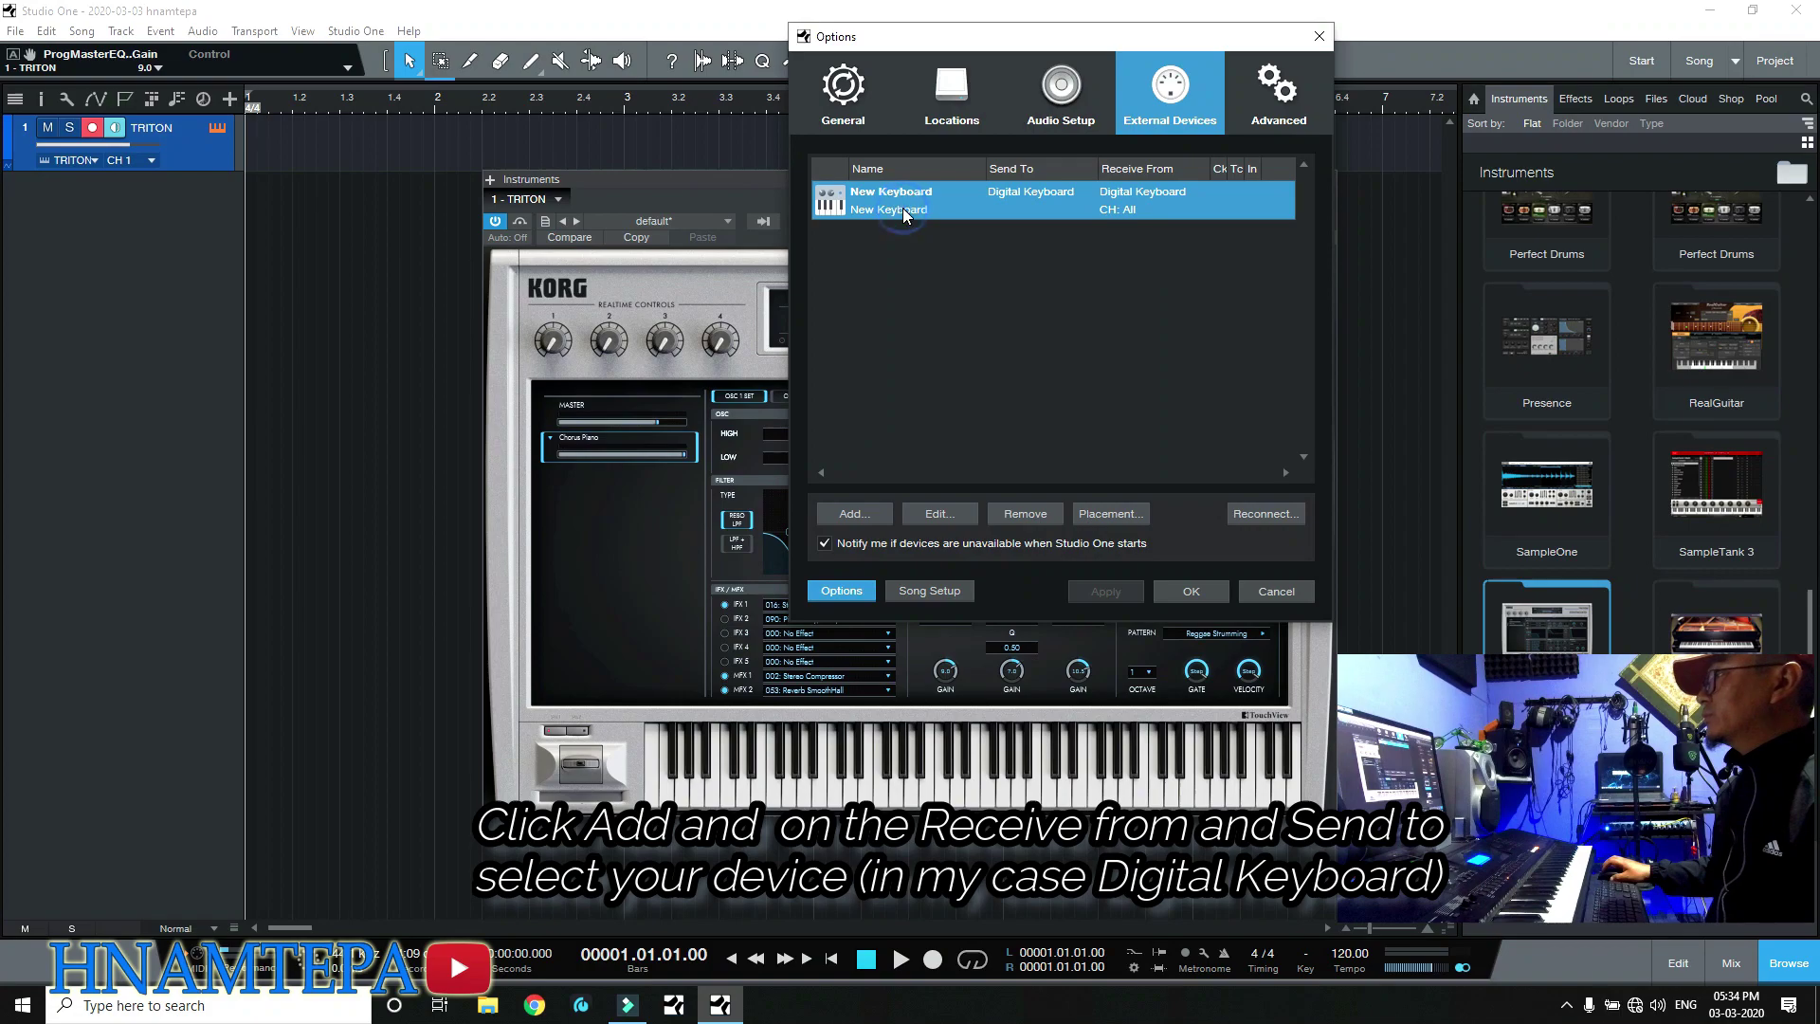
{"action": "left_click", "coordinate": [944, 514]}
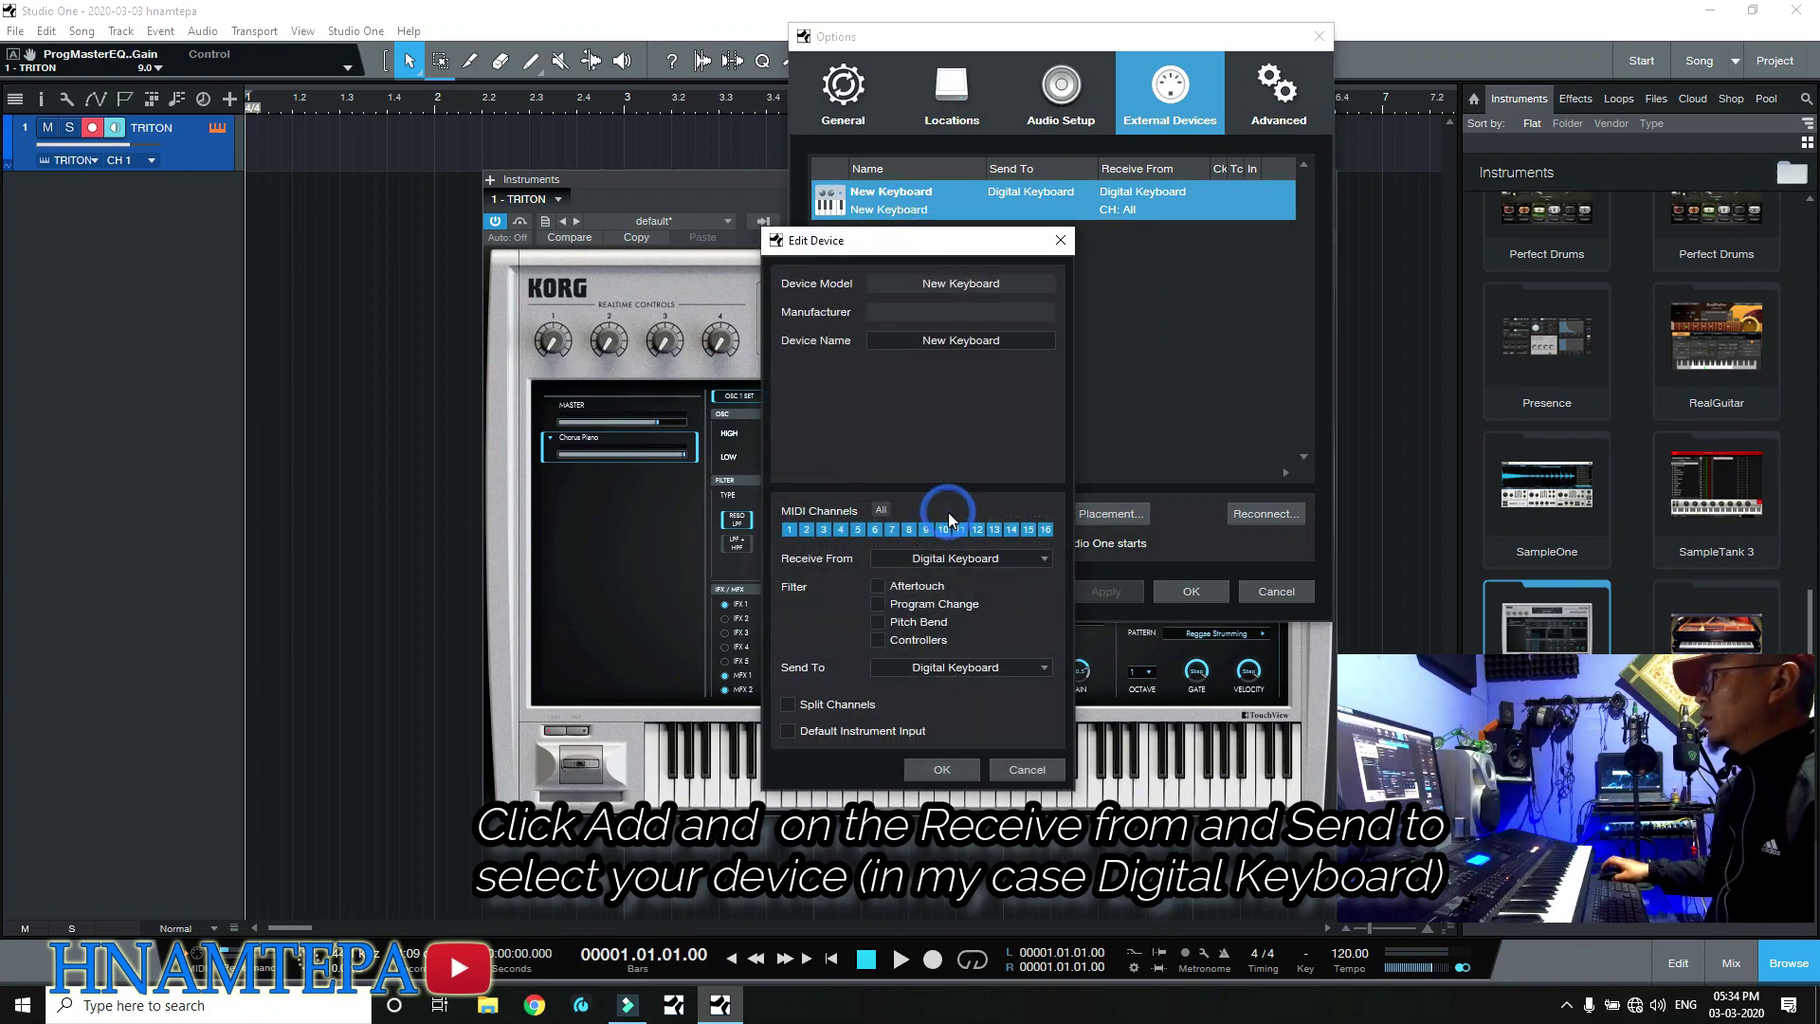
{"action": "left_click", "coordinate": [953, 286]}
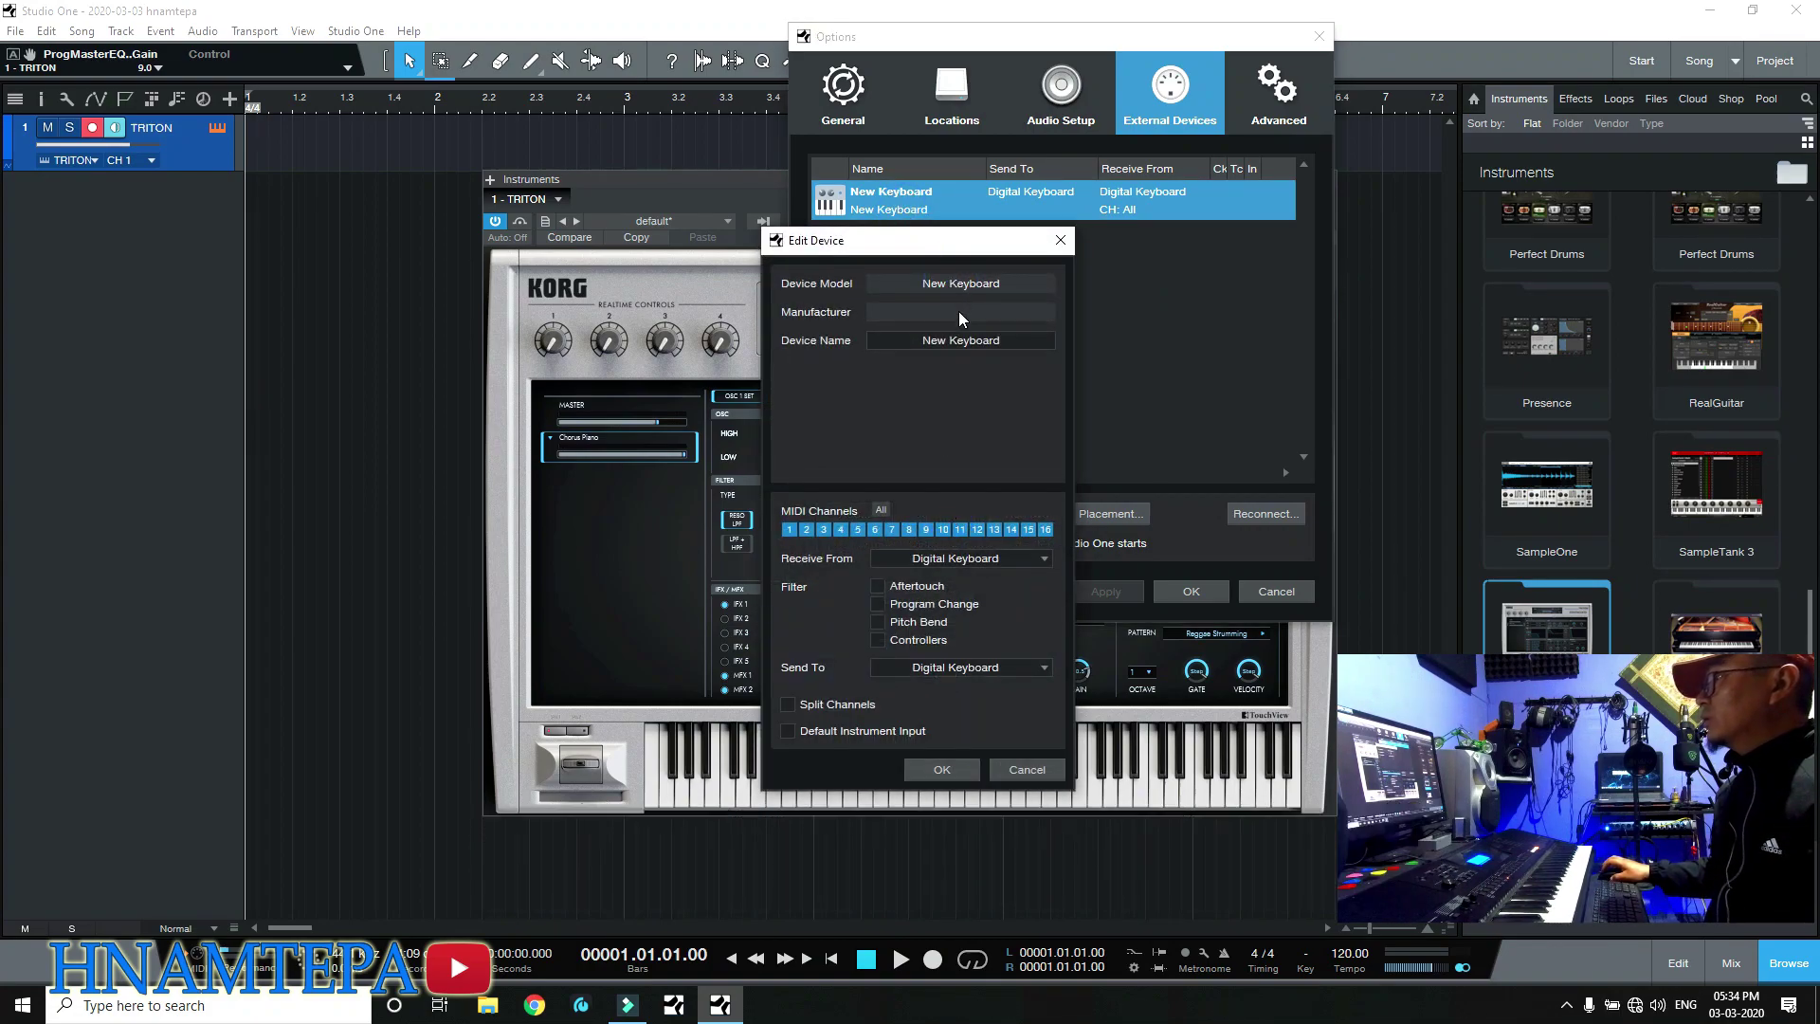
{"action": "left_click", "coordinate": [957, 315]}
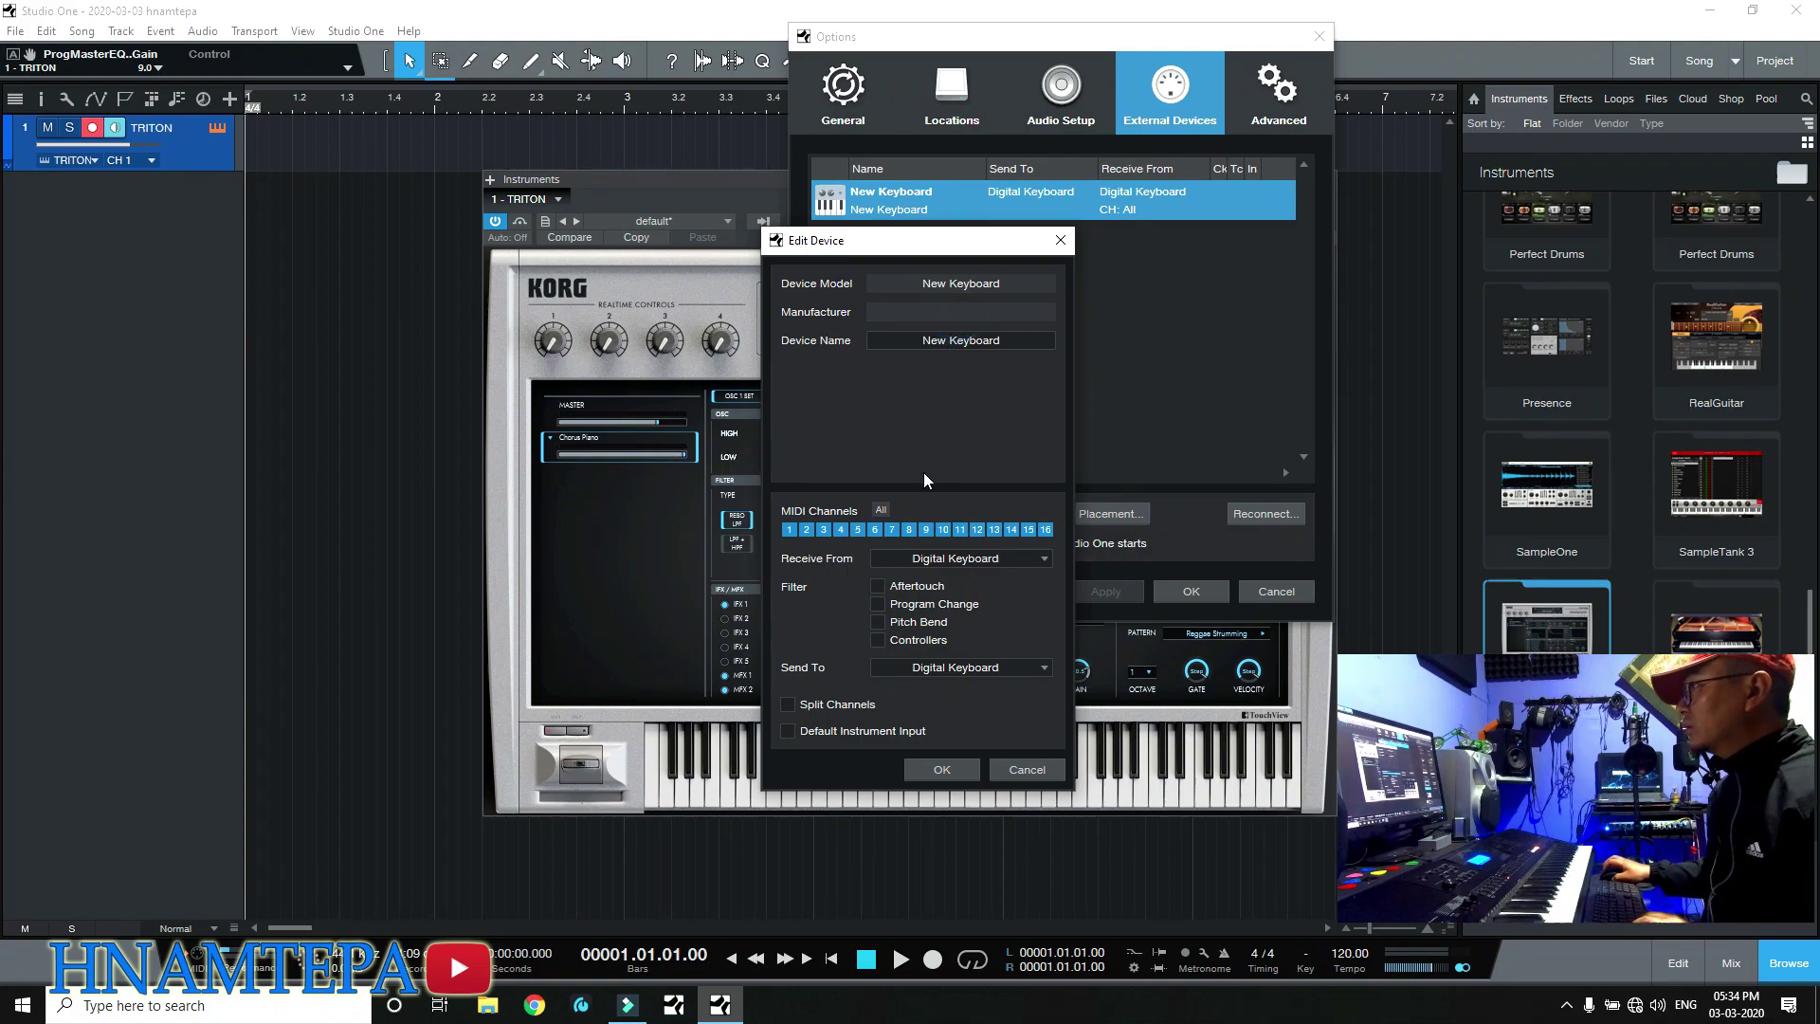
{"action": "left_click", "coordinate": [935, 343]}
{"action": "type", "text": "ps"}
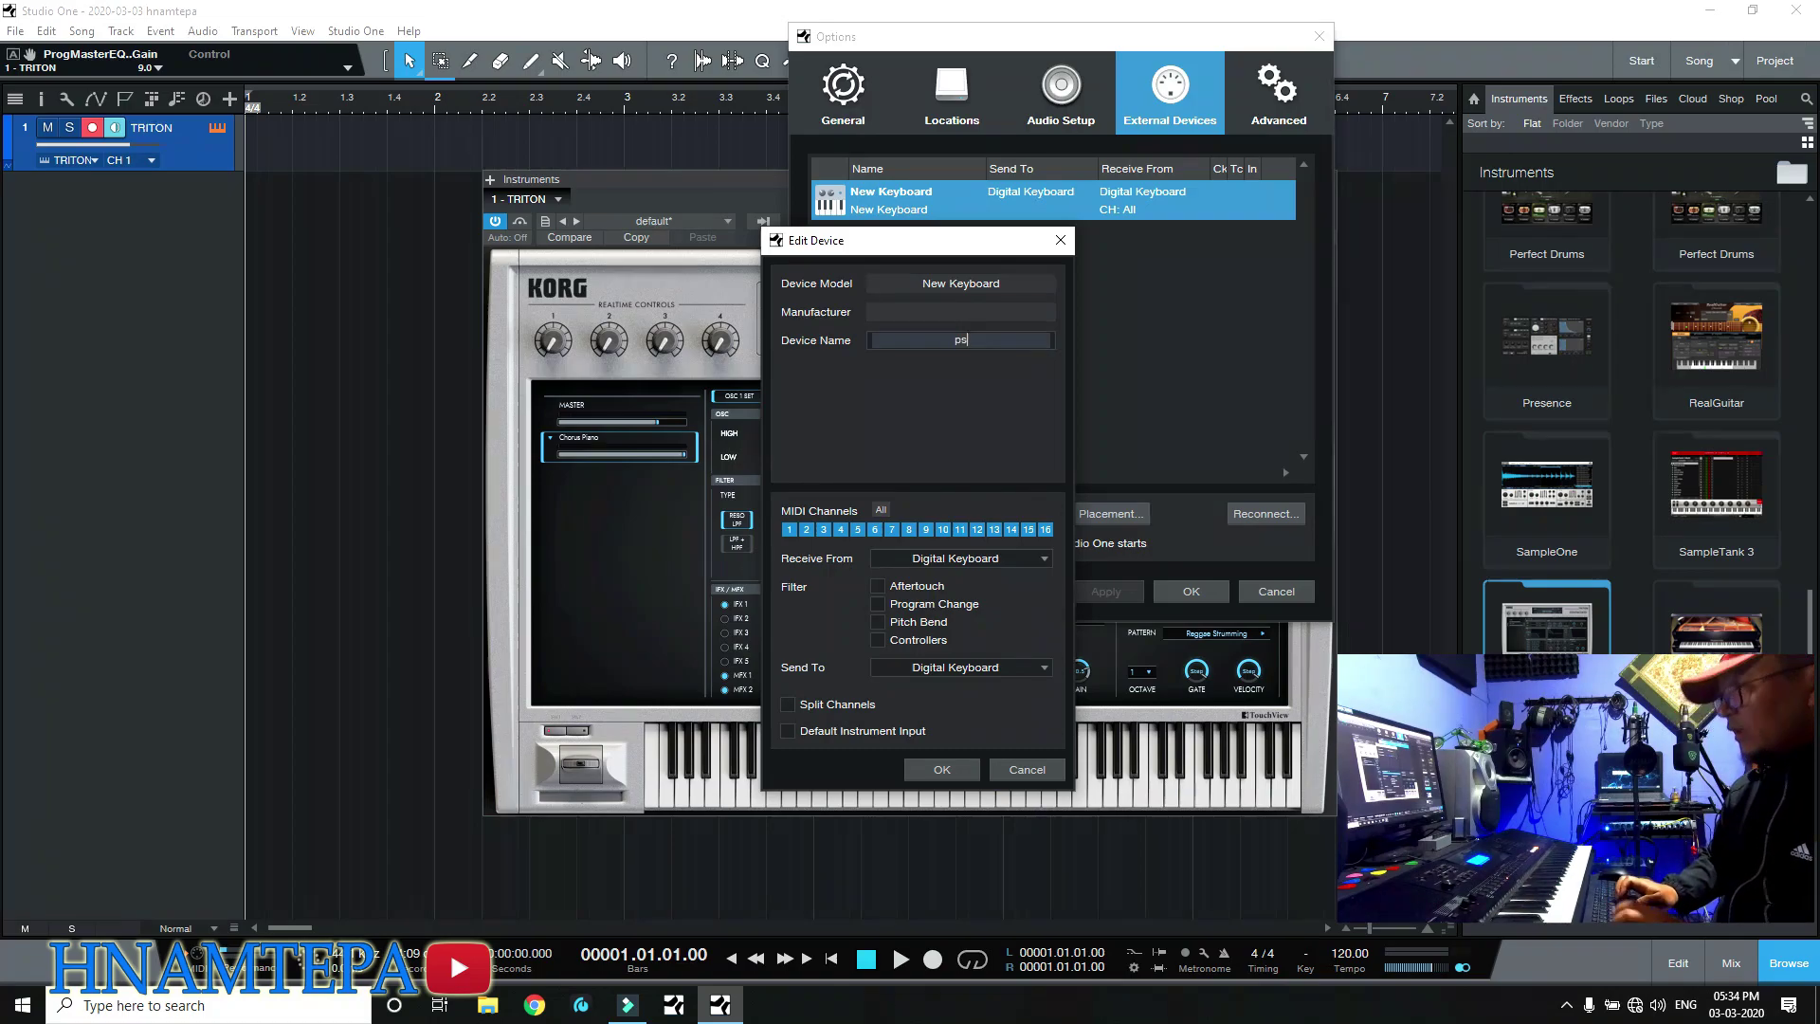
{"action": "key", "text": "BackSpace"}
{"action": "key", "text": "BackSpace"}
{"action": "key", "text": "BackSpace"}
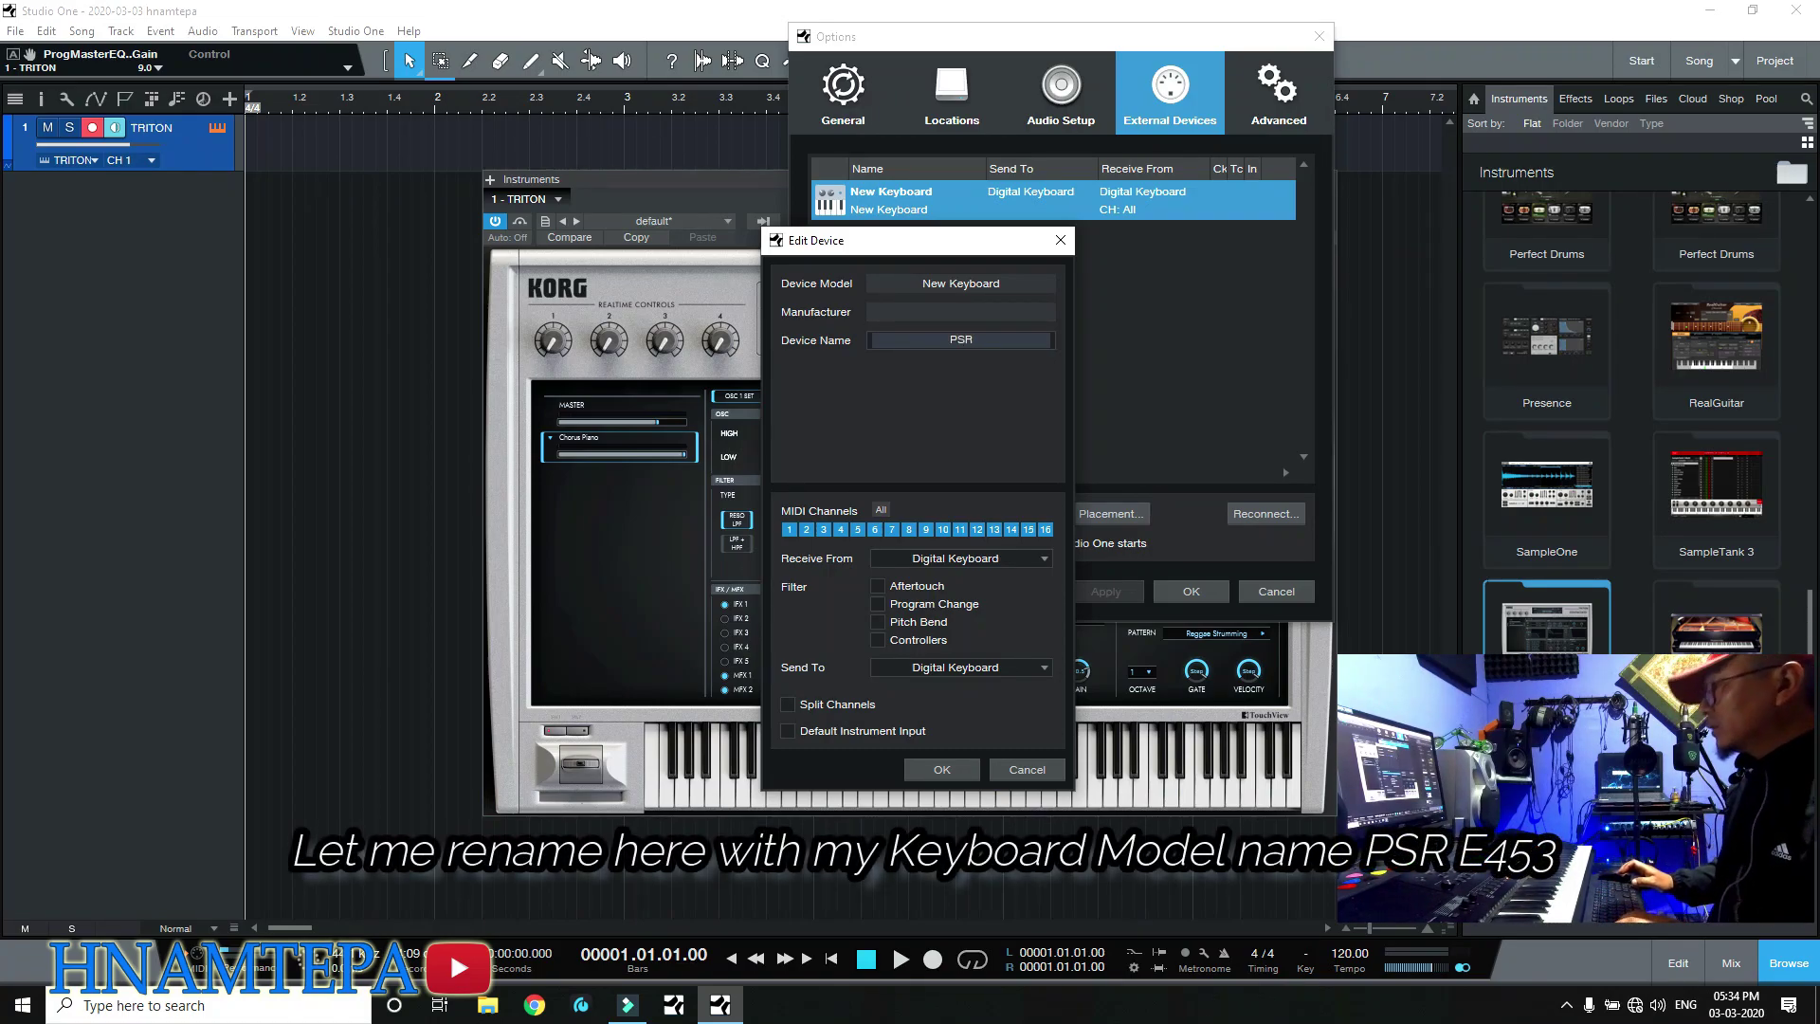
{"action": "type", "text": "PSR E4"}
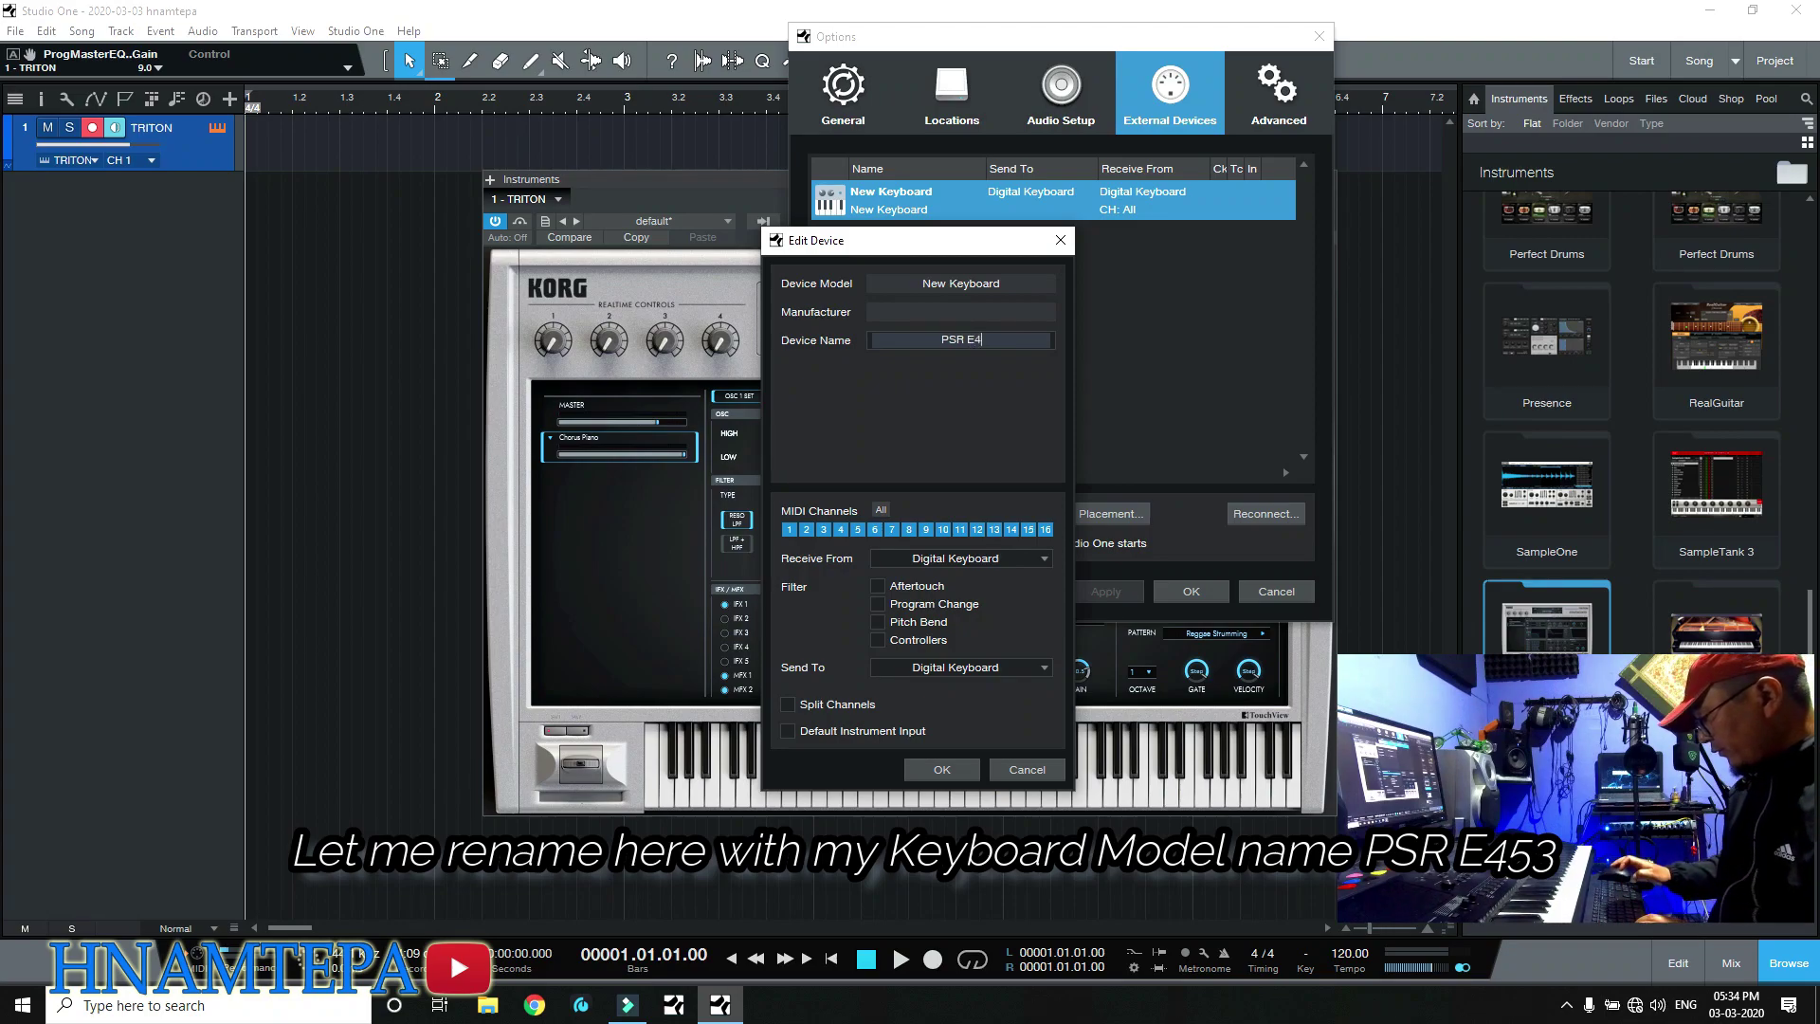
{"action": "type", "text": "53"}
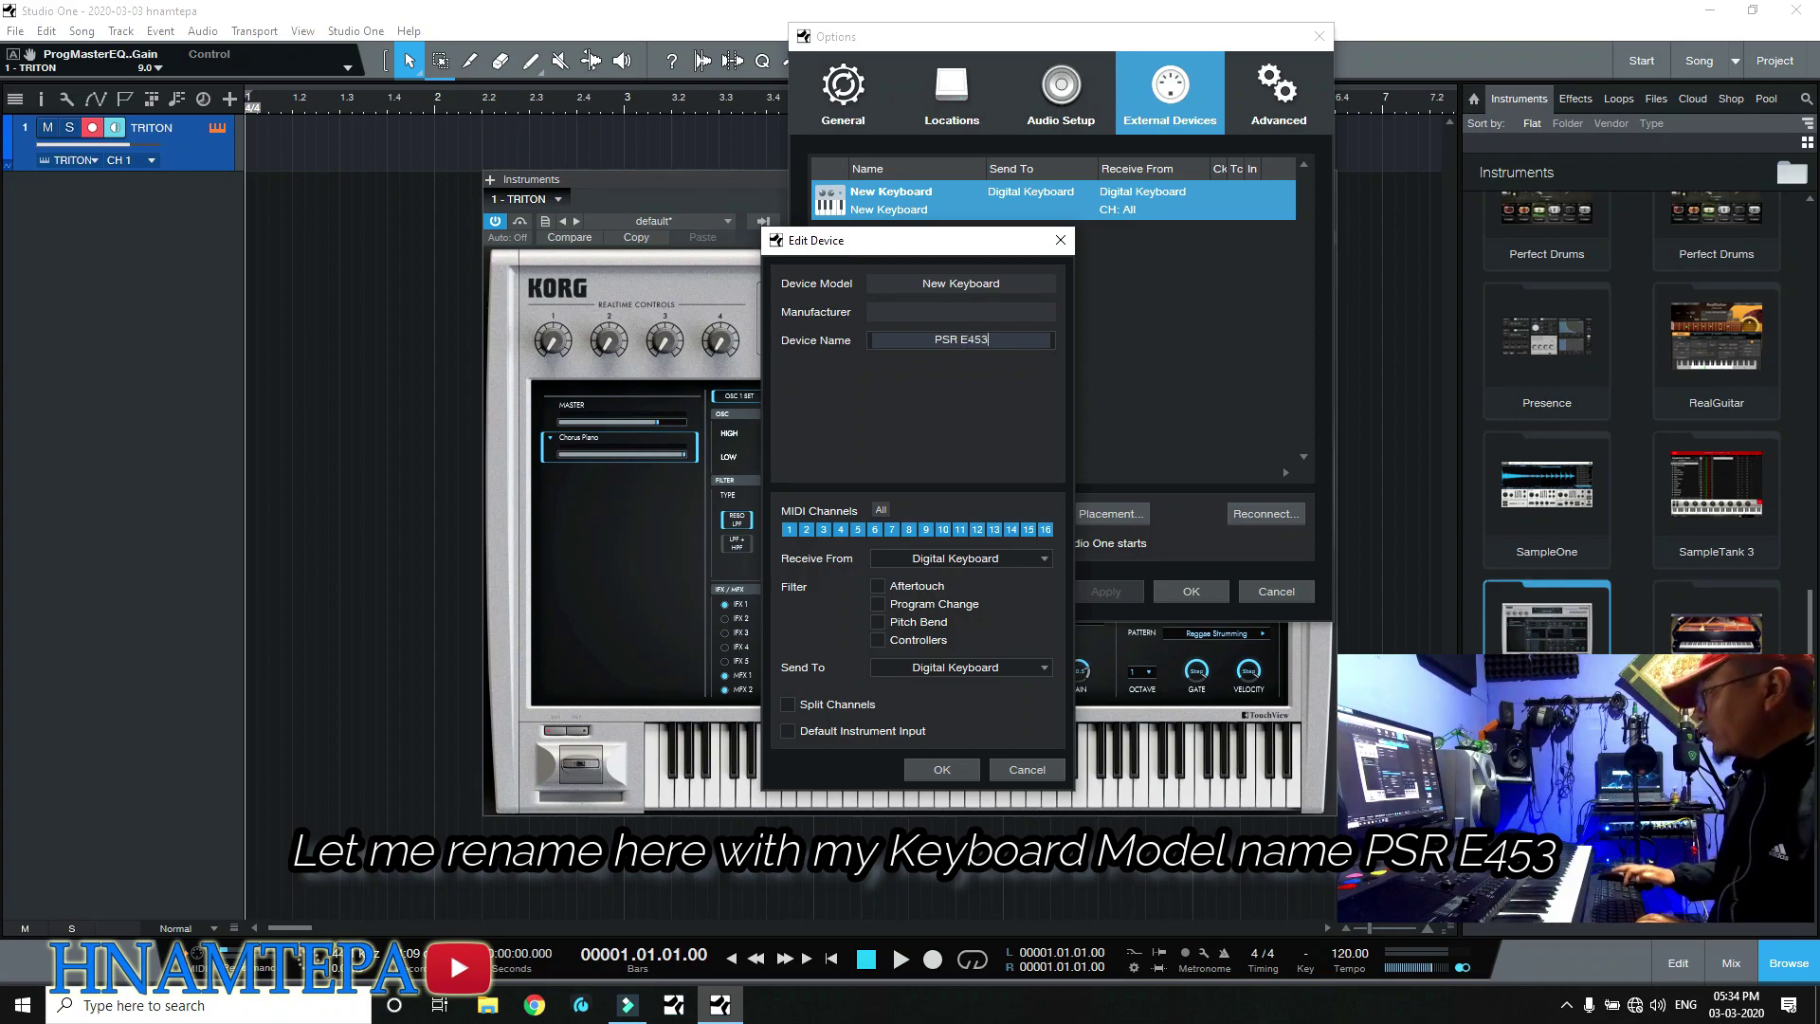
{"action": "left_click", "coordinate": [952, 767]}
{"action": "left_click", "coordinate": [1206, 595]}
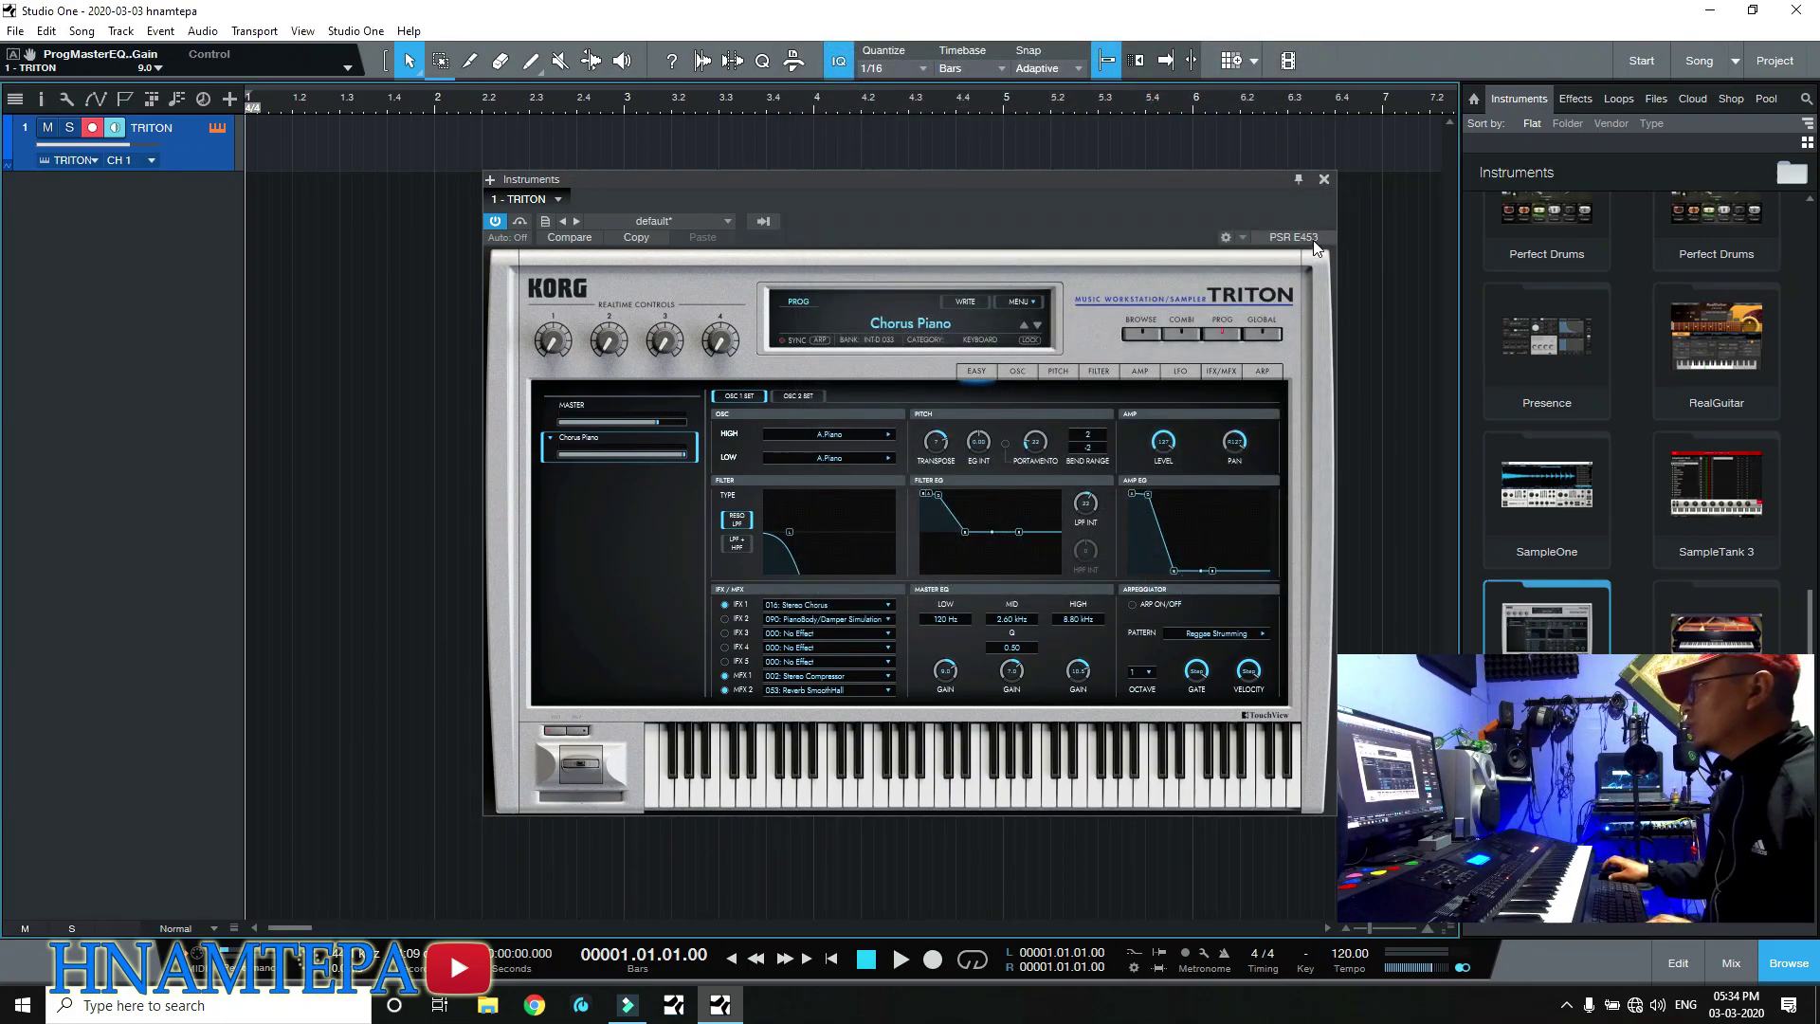
Move the TRITON instrument window slightly left, showing PSR E453 as its input
{"action": "left_click", "coordinate": [1312, 241]}
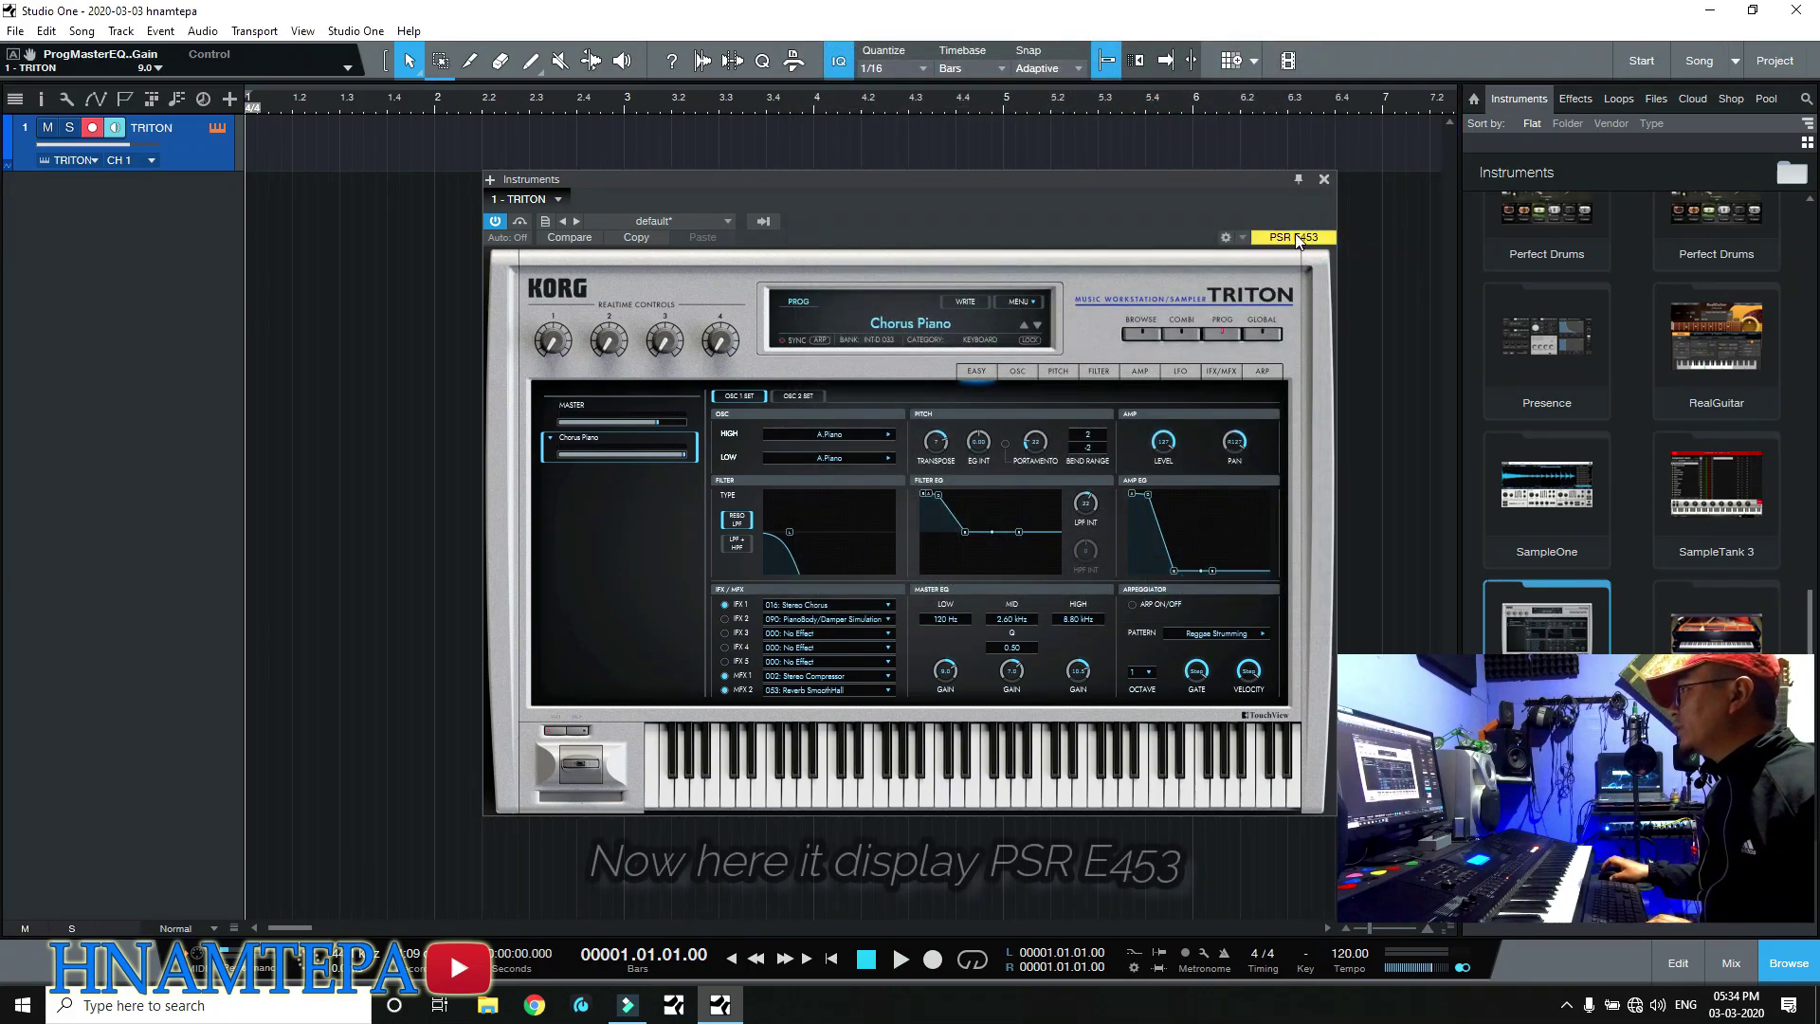
{"action": "left_click_drag", "start_coordinate": [1247, 180], "coordinate": [1175, 182]}
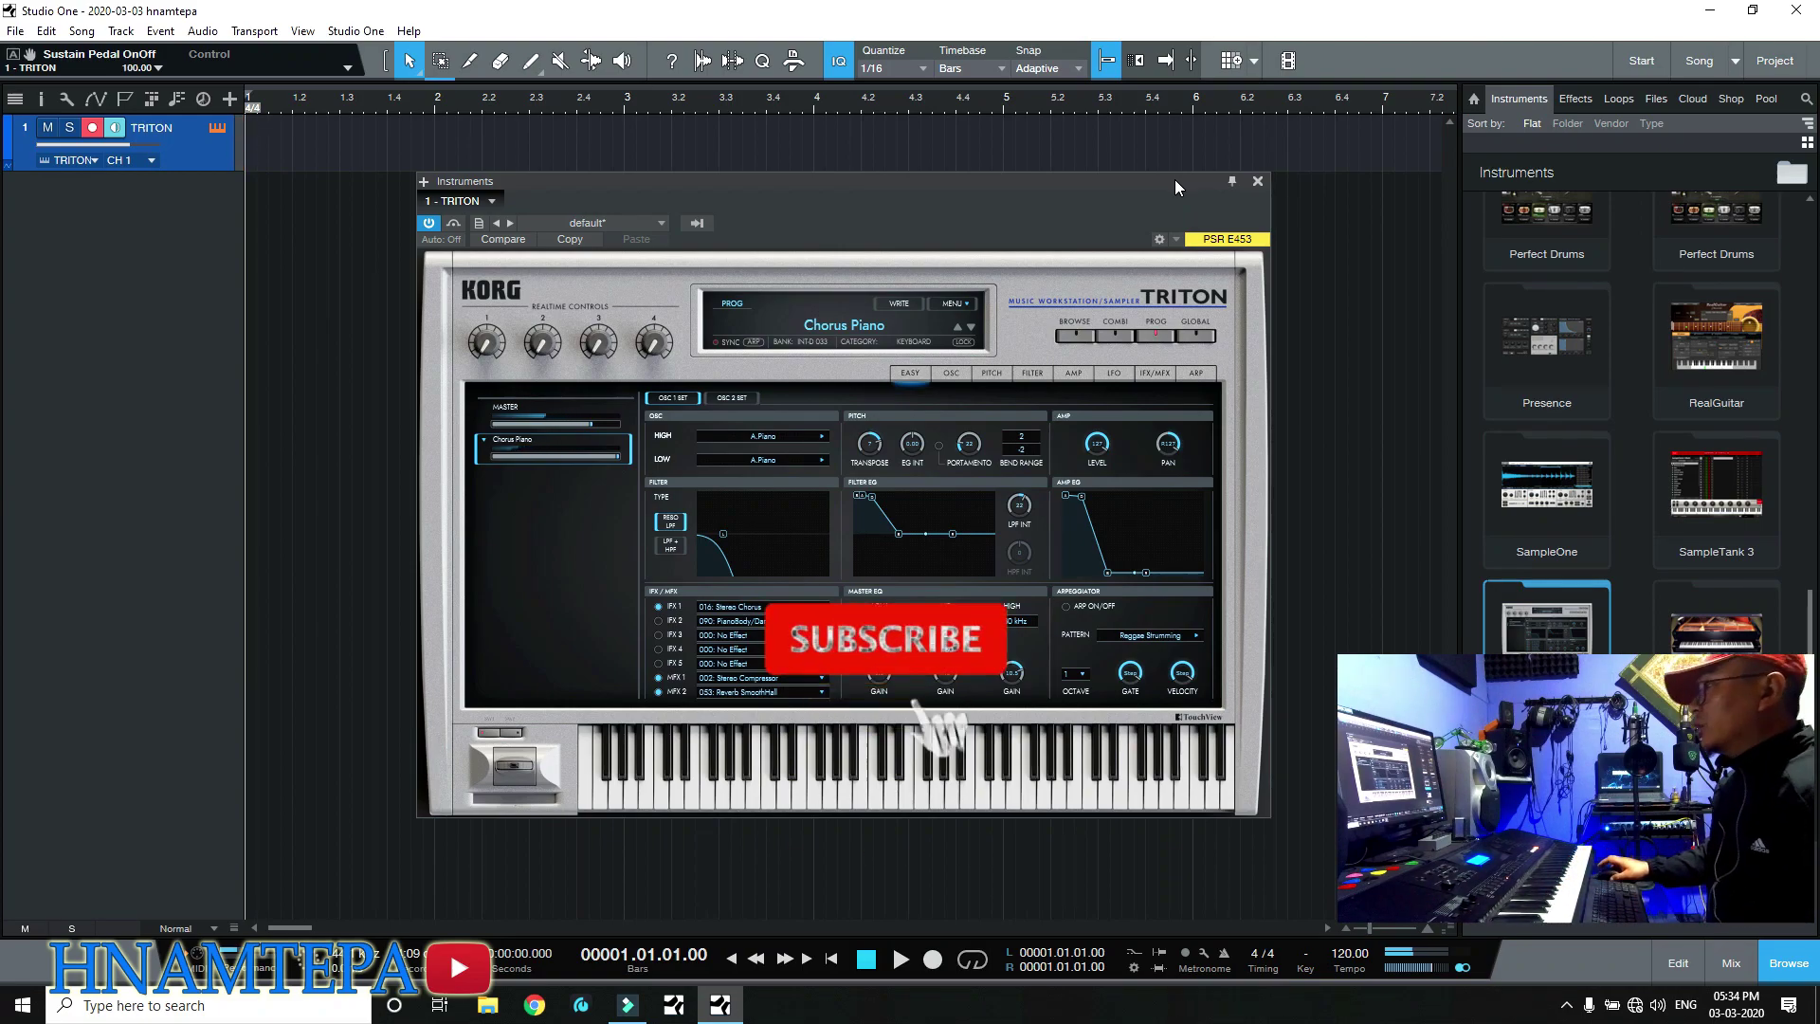
Close the TRITON window and add Perfect Drums as a second instrument track
{"action": "left_click", "coordinate": [1258, 181]}
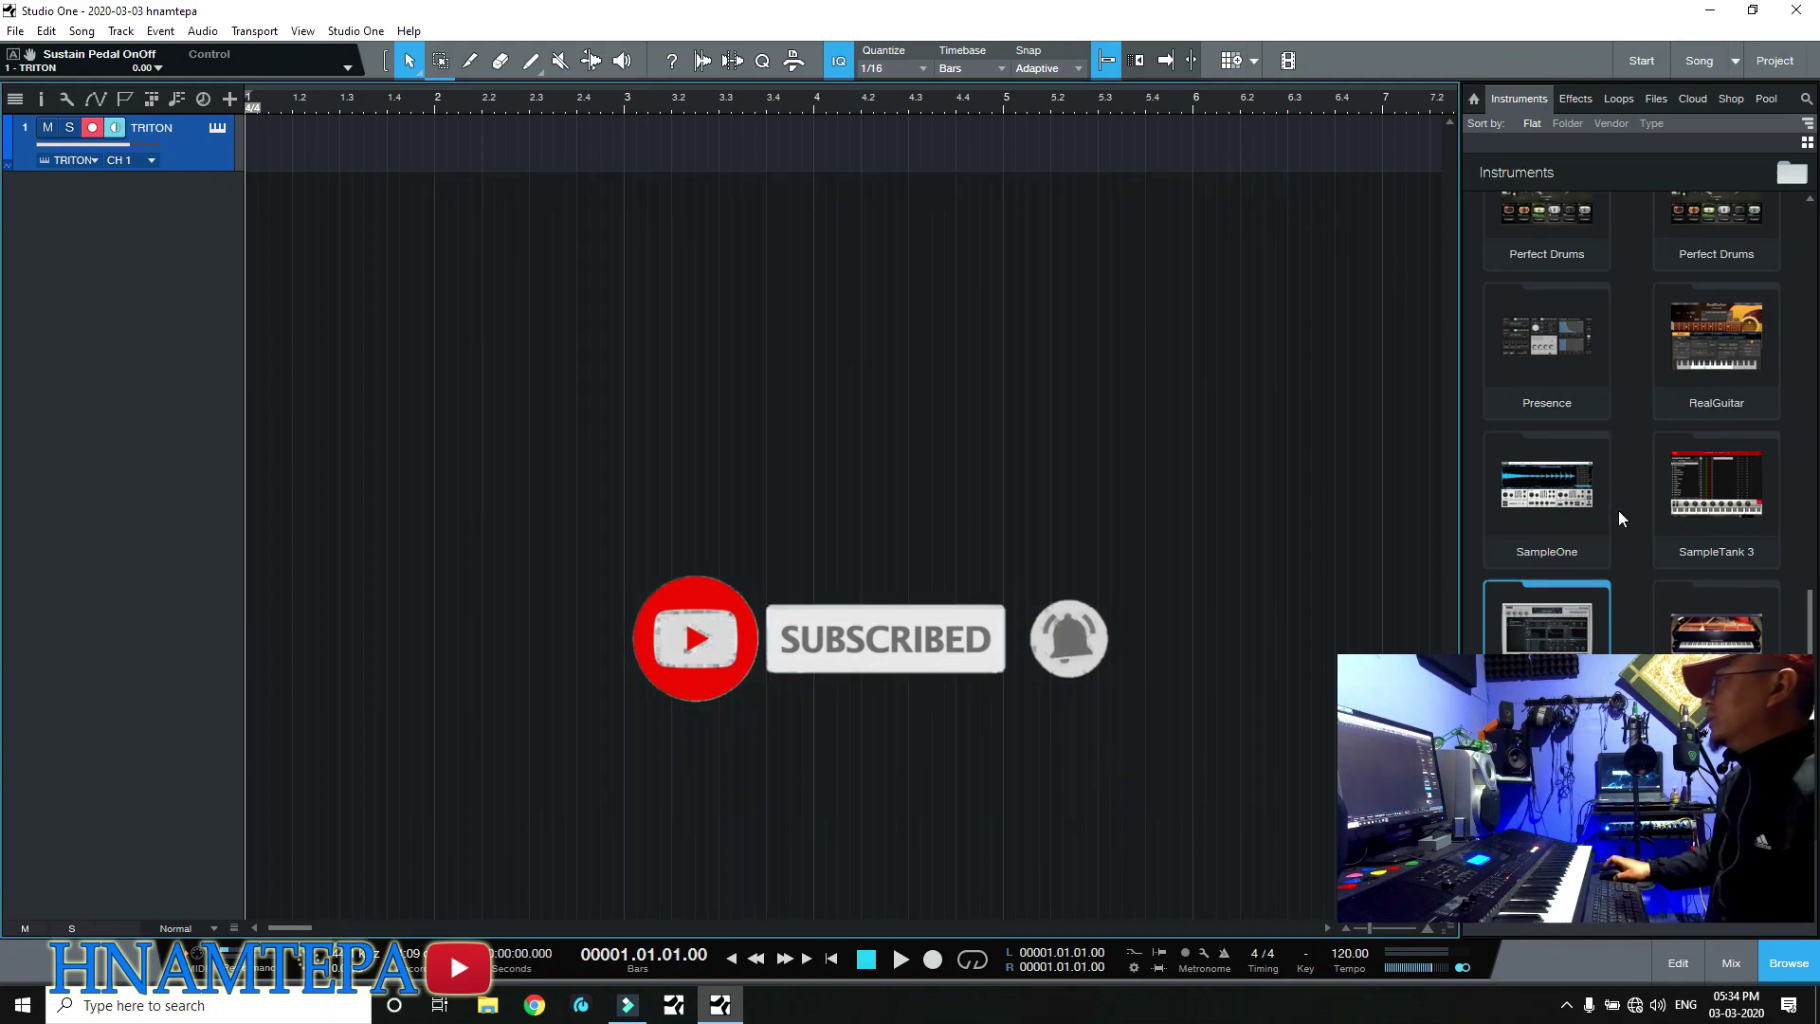
{"action": "scroll", "coordinate": [1617, 509], "scroll_direction": "up", "scroll_amount": 2}
{"action": "left_click_drag", "start_coordinate": [1590, 320], "coordinate": [1148, 363]}
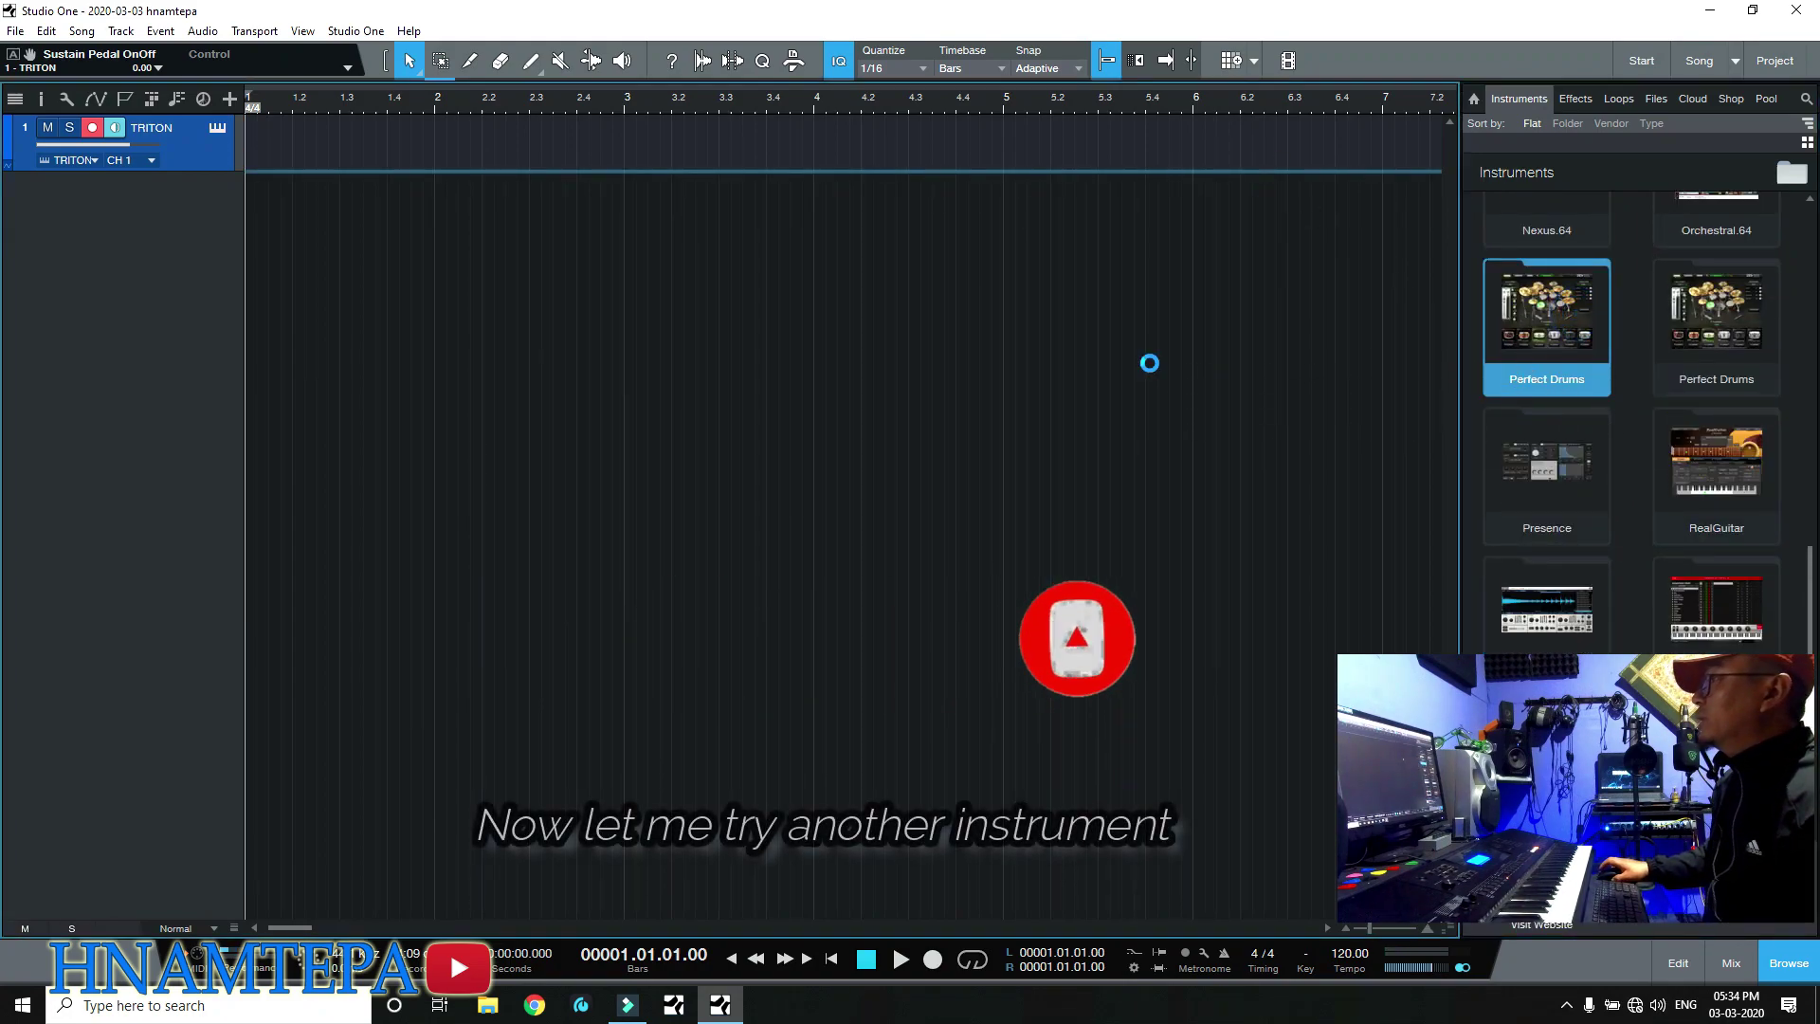